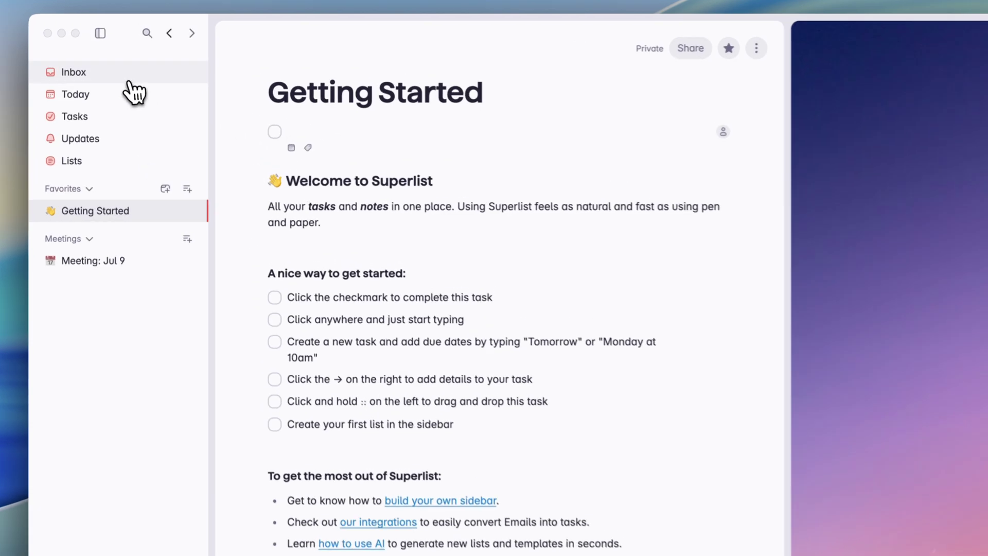
Open the Inbox from the Superlist sidebar.
{"action": "left_click", "coordinate": [73, 65]}
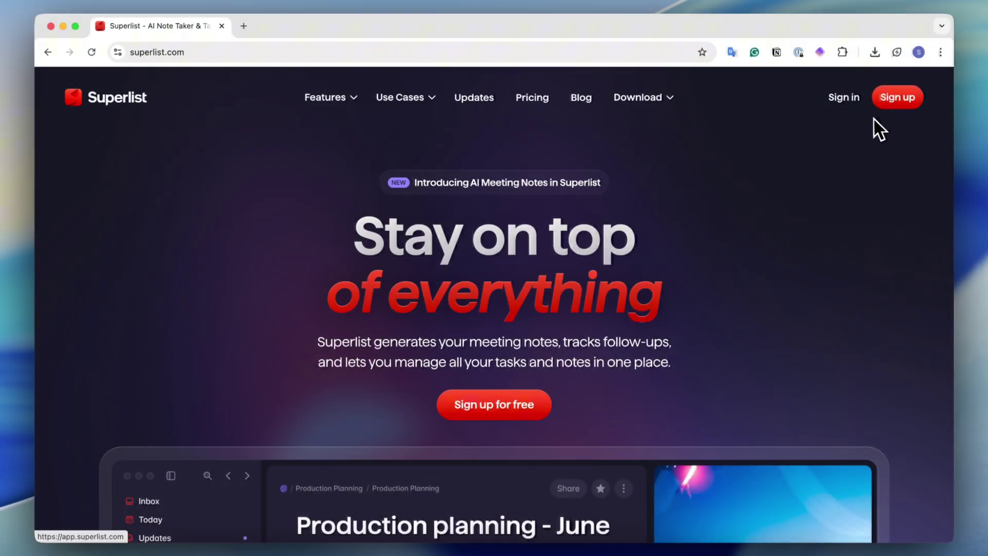
Show the Download menu options on the superlist.com homepage.
{"action": "mouse_move", "coordinate": [657, 98]}
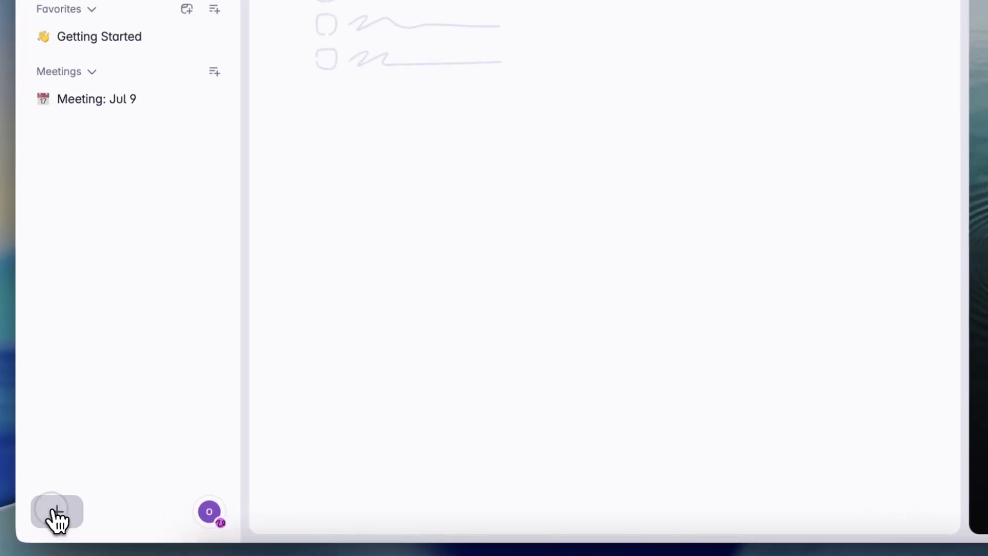
Look through the quick-create and account menus, closing each without choosing anything.
{"action": "left_click", "coordinate": [63, 520]}
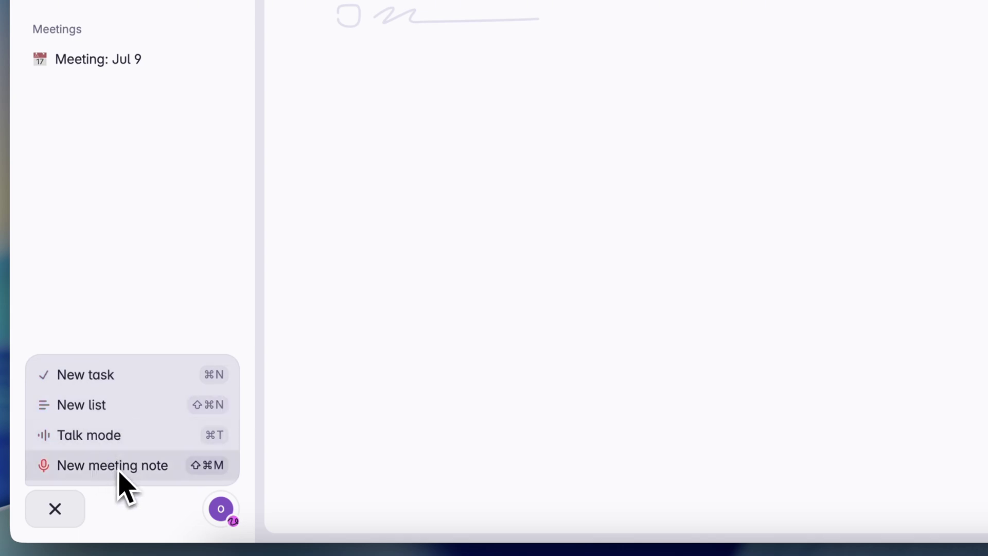
{"action": "left_click", "coordinate": [221, 509]}
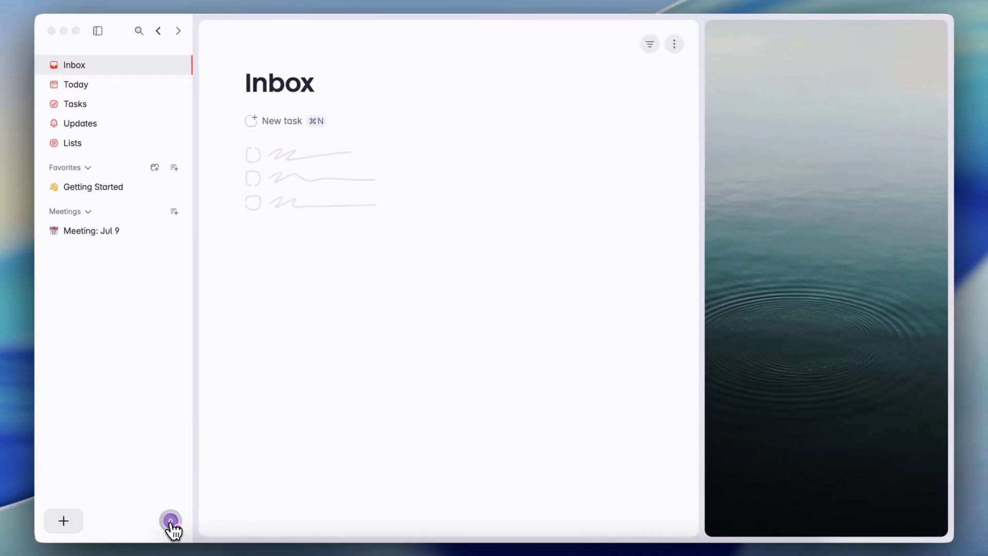
{"action": "left_click", "coordinate": [170, 521]}
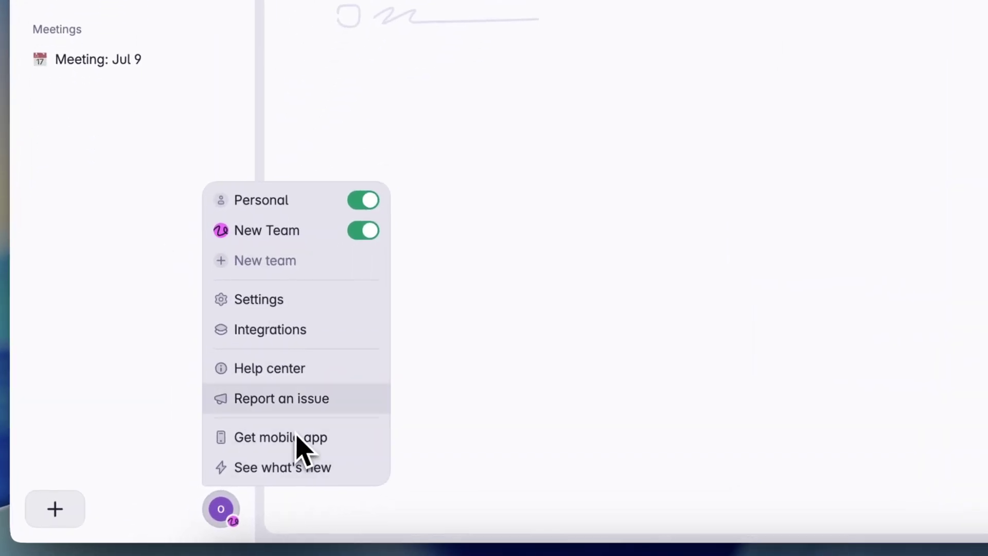
{"action": "left_click", "coordinate": [78, 236]}
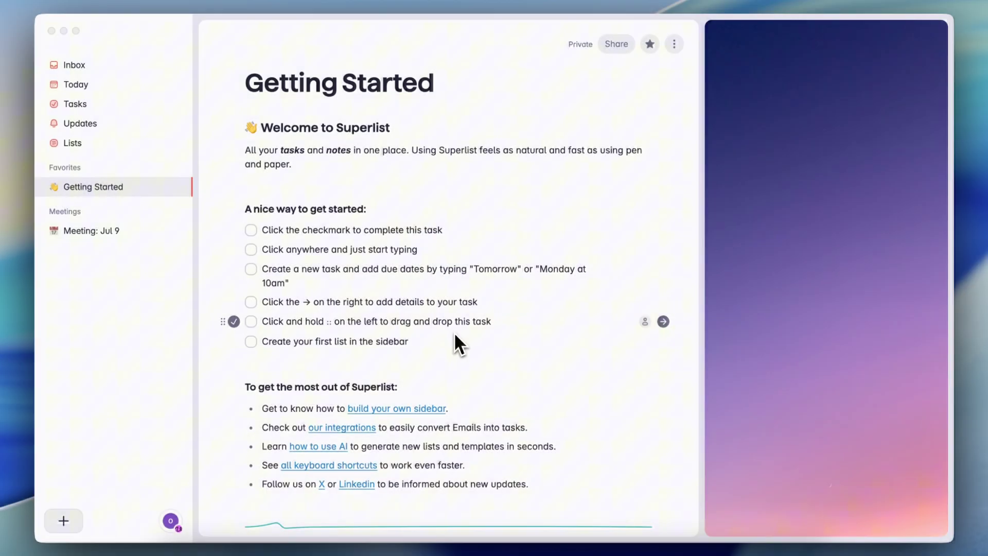
Add a new Inbox task named 'Go grocery shopping'.
{"action": "left_click", "coordinate": [65, 521]}
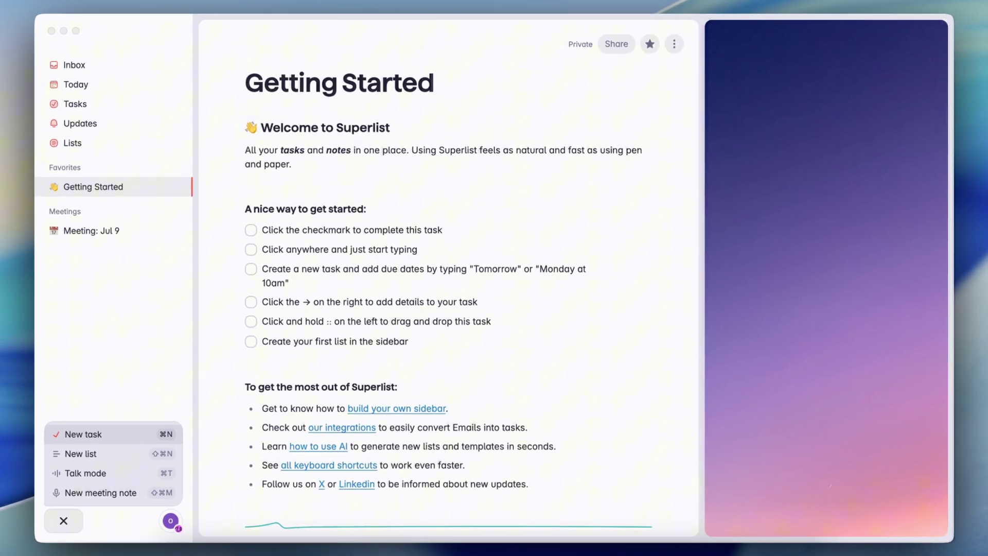
{"action": "left_click", "coordinate": [107, 437]}
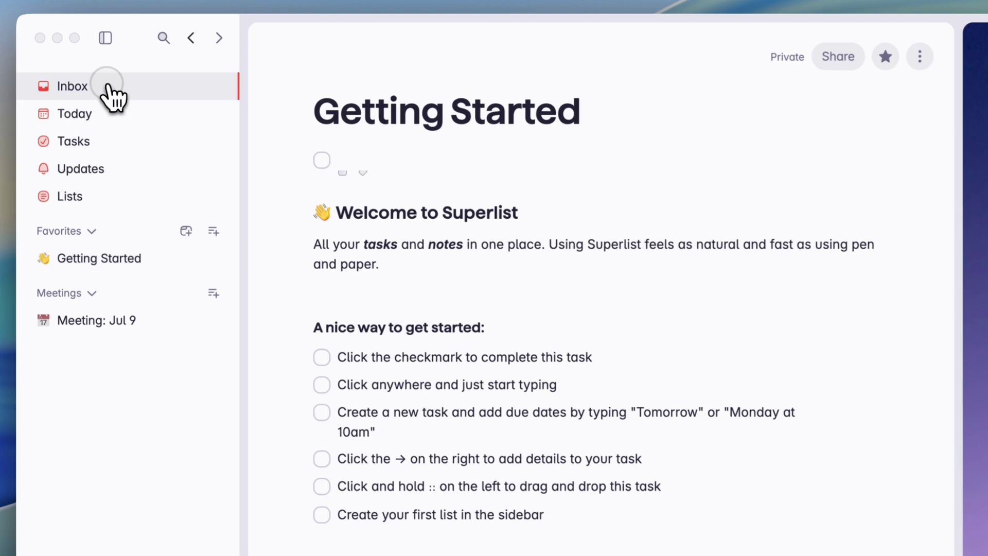
{"action": "left_click", "coordinate": [101, 67]}
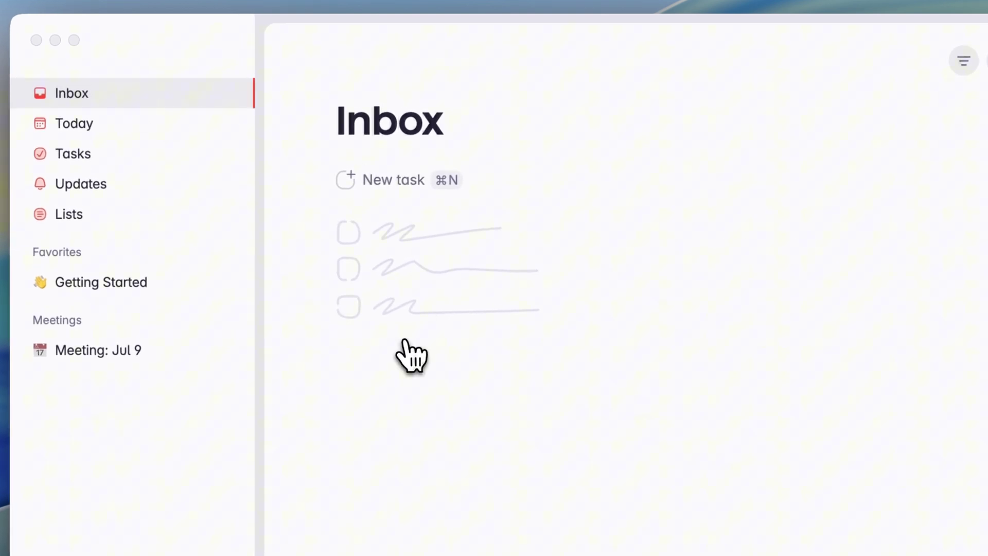
{"action": "key", "text": "super+n"}
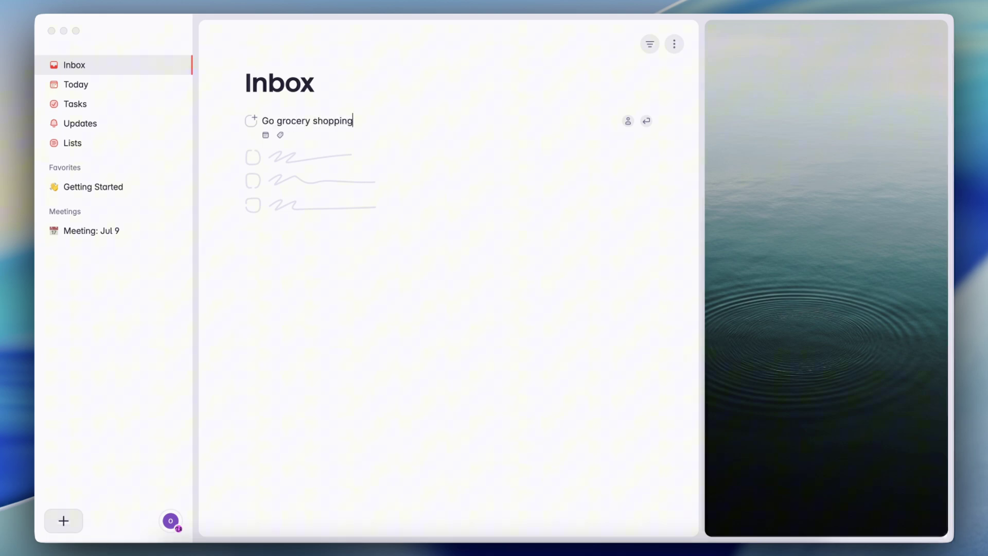
{"action": "key", "text": "Return"}
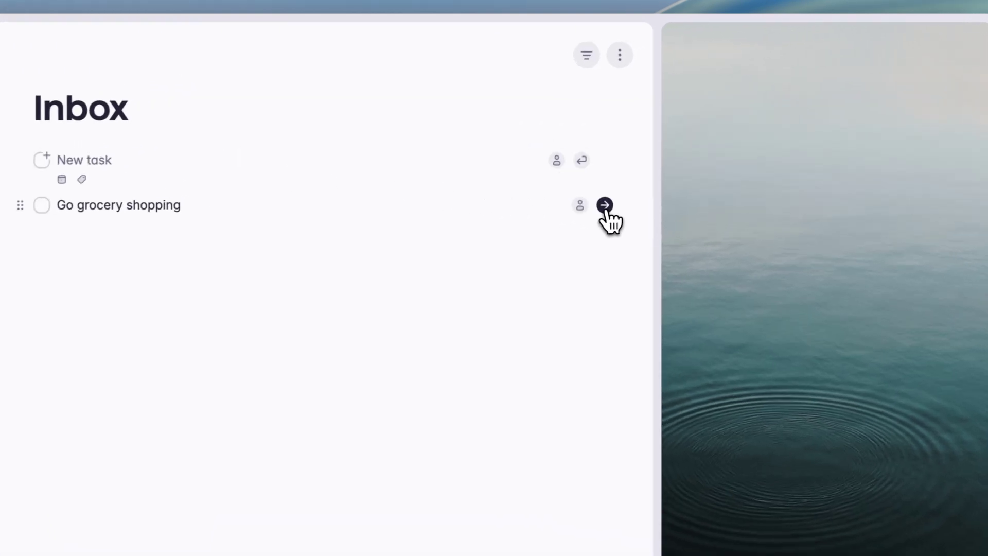
Add subtasks 'Cucumbers' and 'Bread' to Go grocery shopping.
{"action": "left_click", "coordinate": [663, 154]}
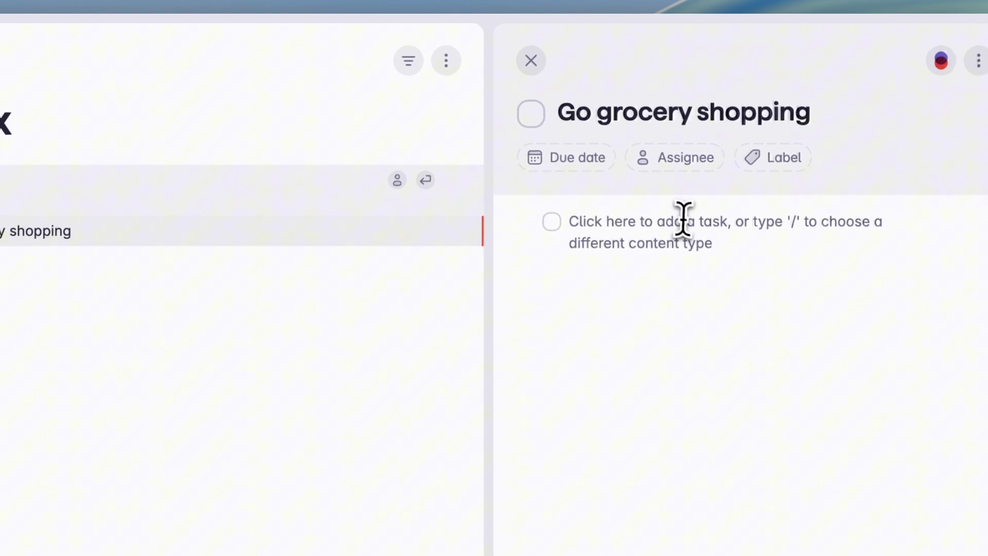
{"action": "left_click", "coordinate": [585, 220]}
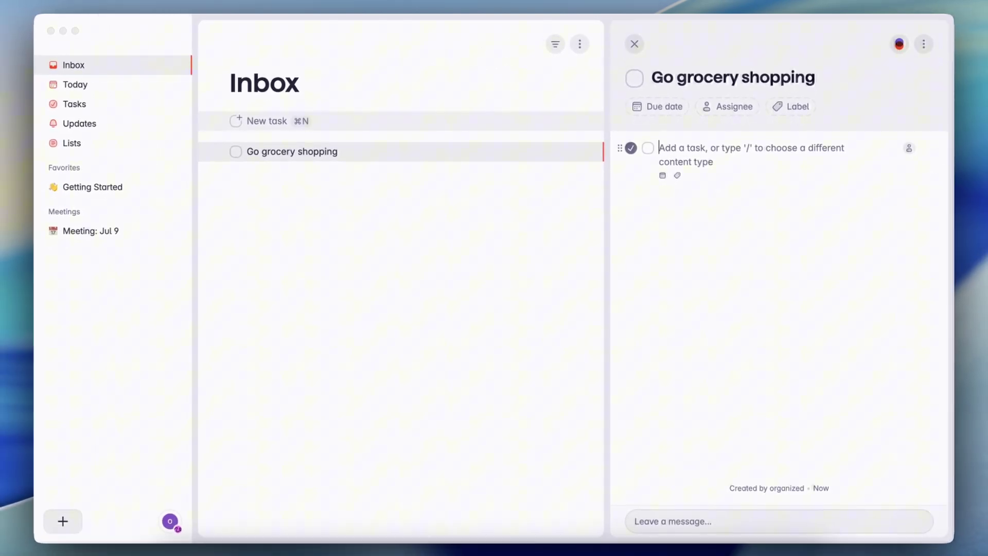
{"action": "type", "text": "Cucumbers"}
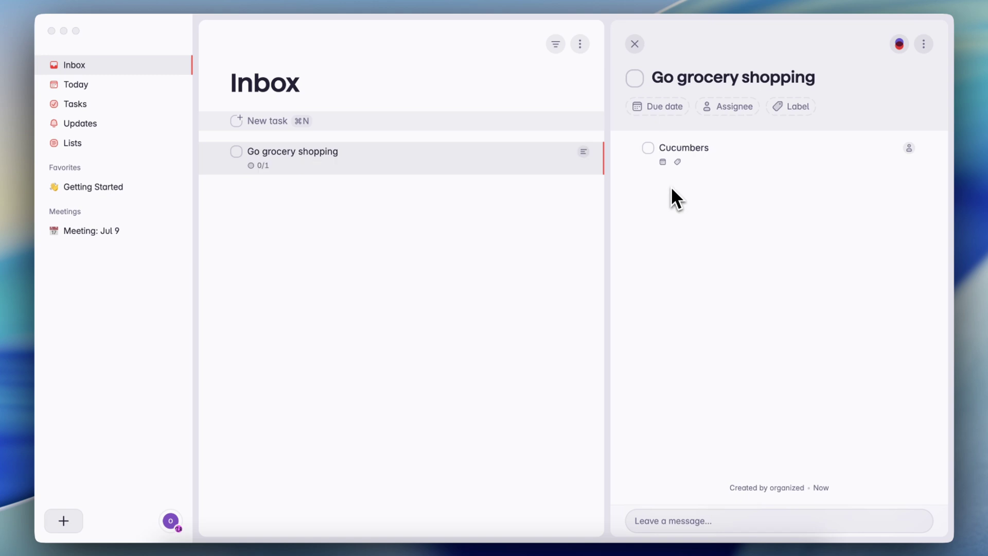
{"action": "key", "text": "Return"}
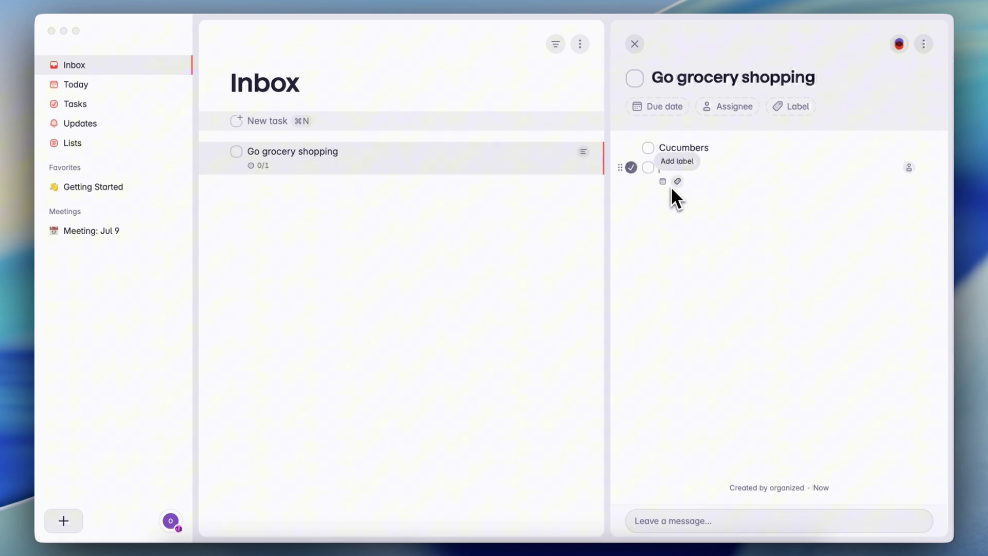
{"action": "type", "text": "Bread"}
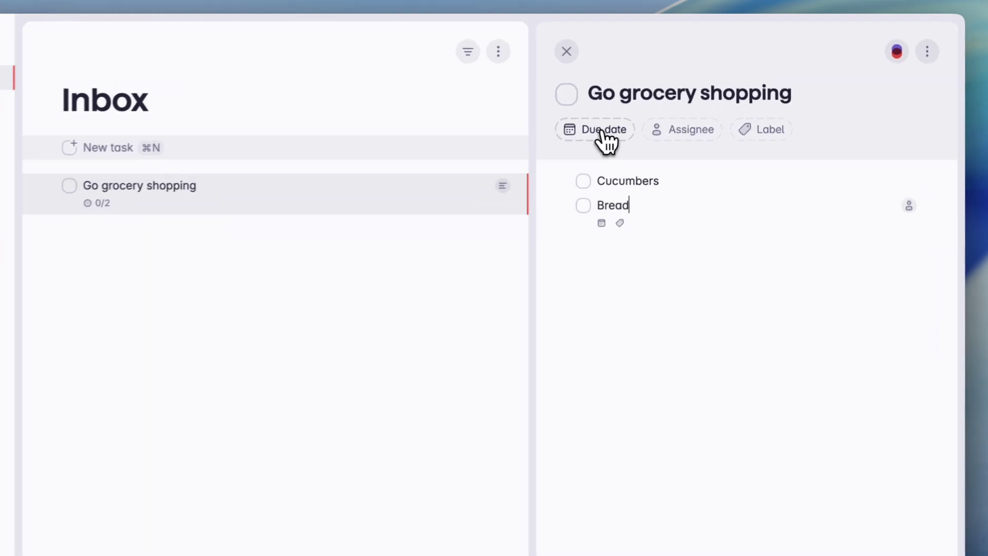
Make the task due Today, assign it to yourself, and label it Groceries.
{"action": "left_click", "coordinate": [602, 131]}
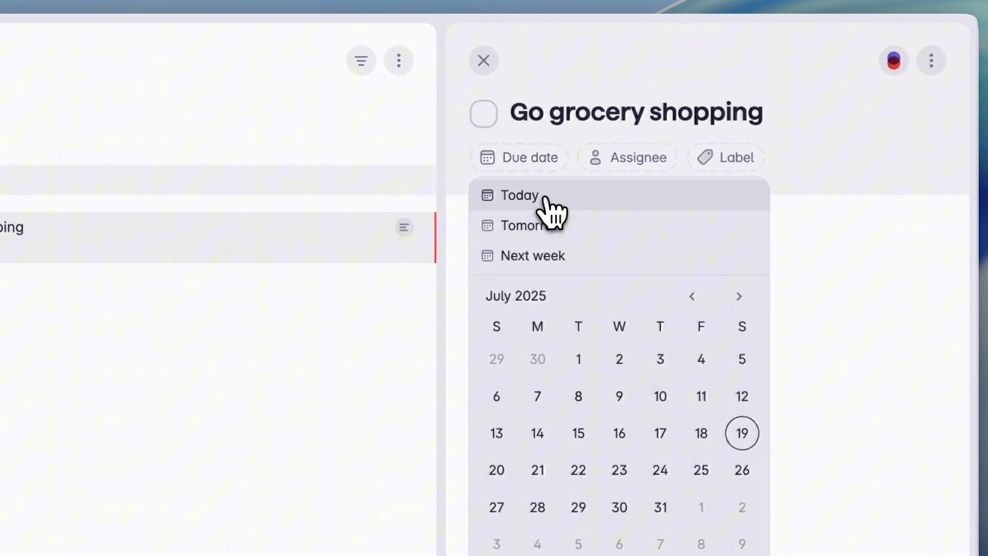
{"action": "left_click", "coordinate": [541, 196]}
{"action": "left_click", "coordinate": [633, 159]}
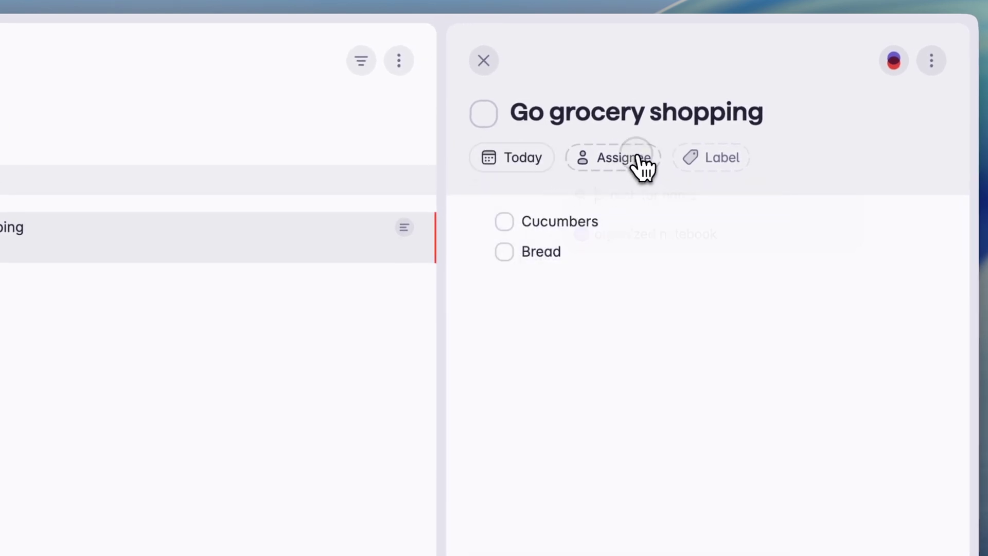
{"action": "left_click", "coordinate": [639, 234]}
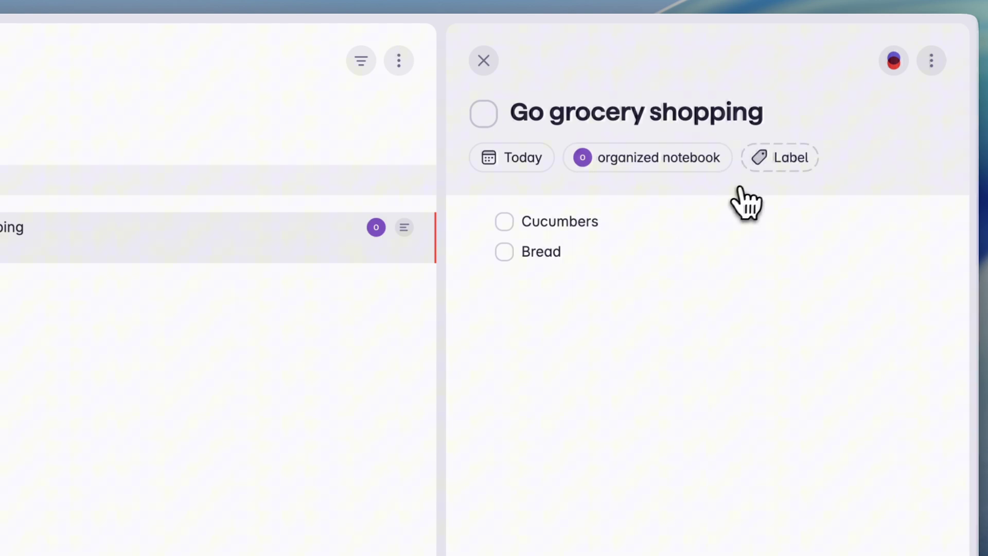
{"action": "left_click", "coordinate": [793, 161]}
{"action": "left_click", "coordinate": [664, 199]}
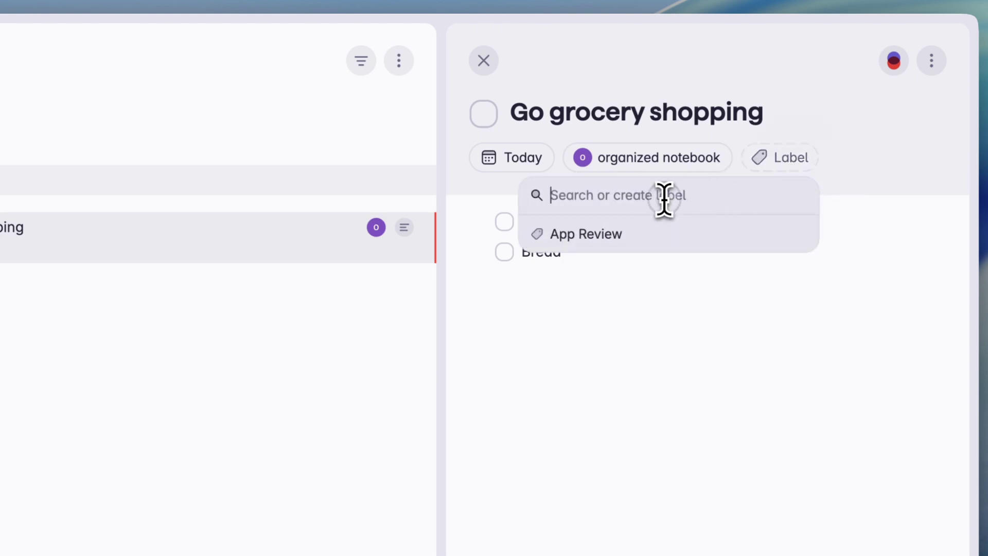
{"action": "type", "text": "Groceries"}
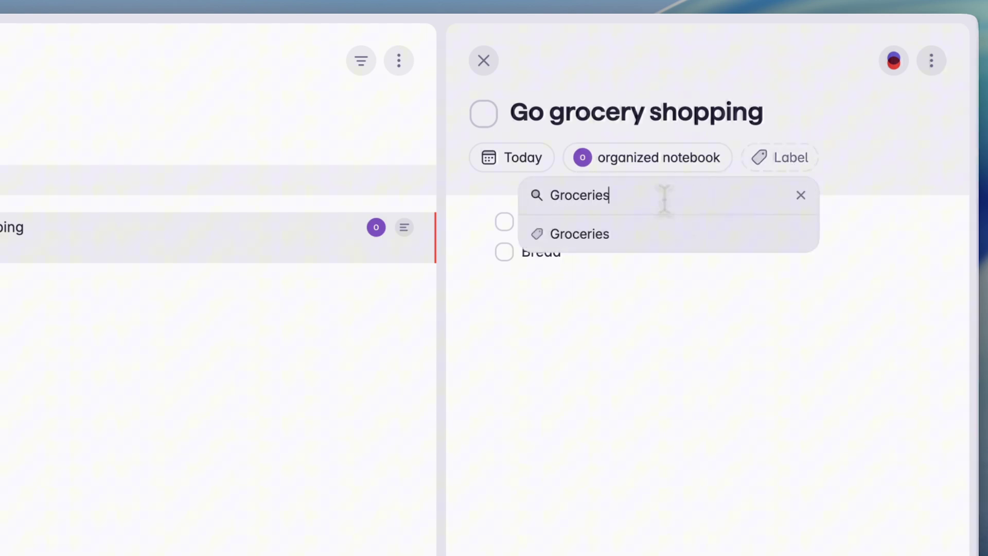
{"action": "key", "text": "Return"}
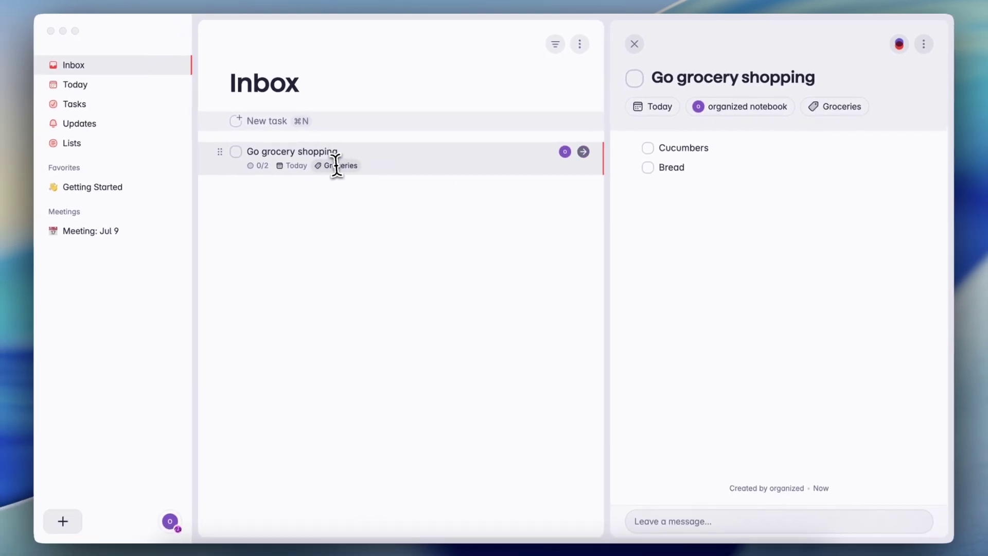
Browse the comment box and the task's extra options menu, closing it unchanged.
{"action": "left_click", "coordinate": [679, 517]}
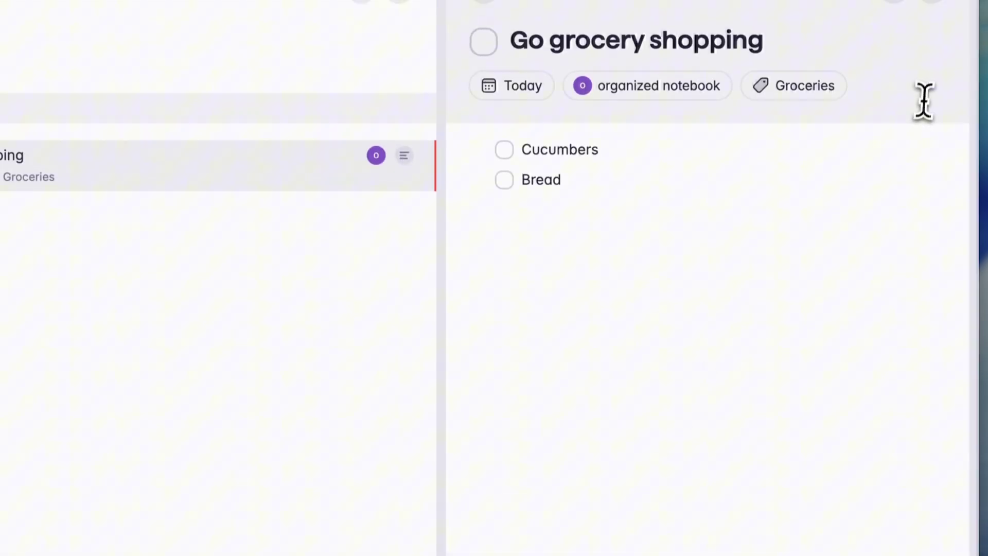
{"action": "left_click", "coordinate": [934, 60]}
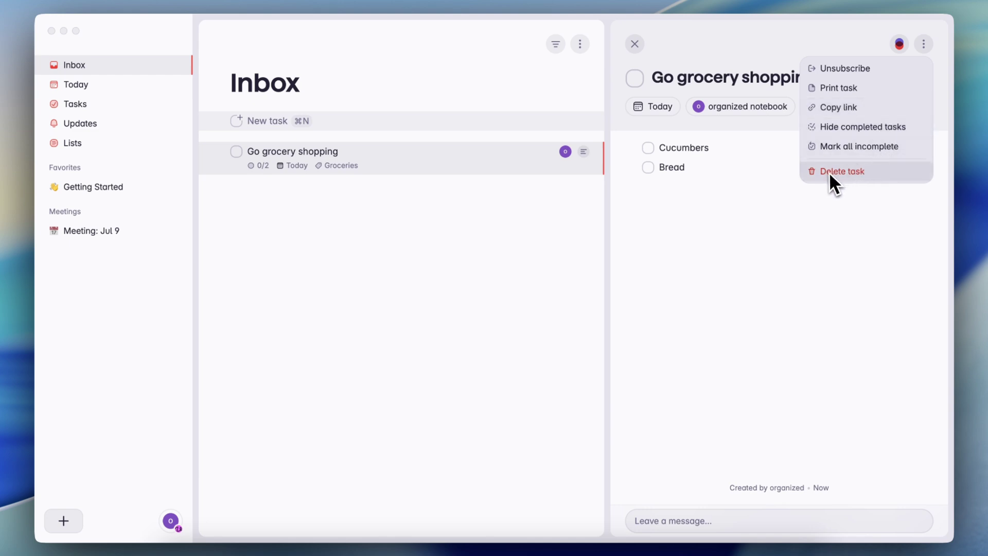
{"action": "left_click", "coordinate": [878, 45]}
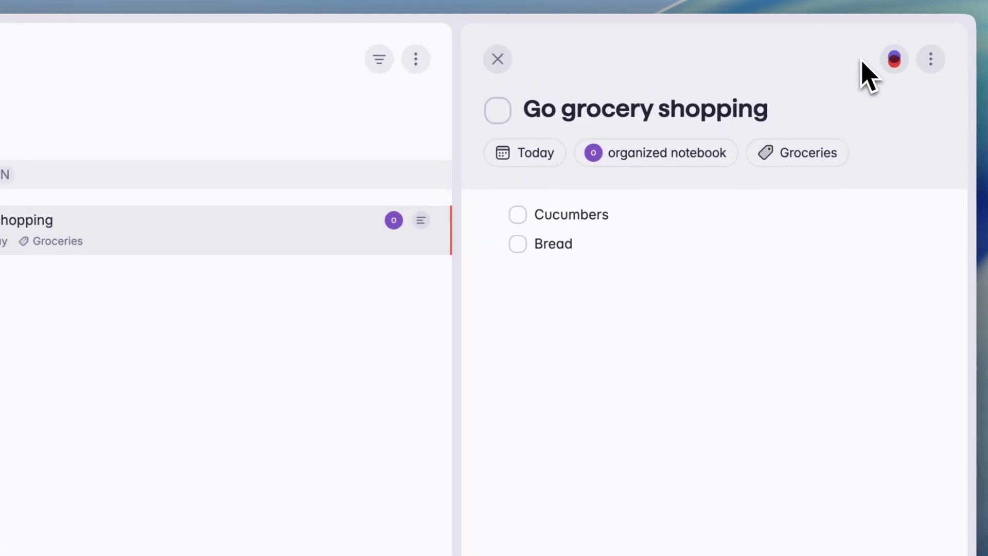
Close the task details and go to the full Tasks overview via Today.
{"action": "key", "text": "Escape"}
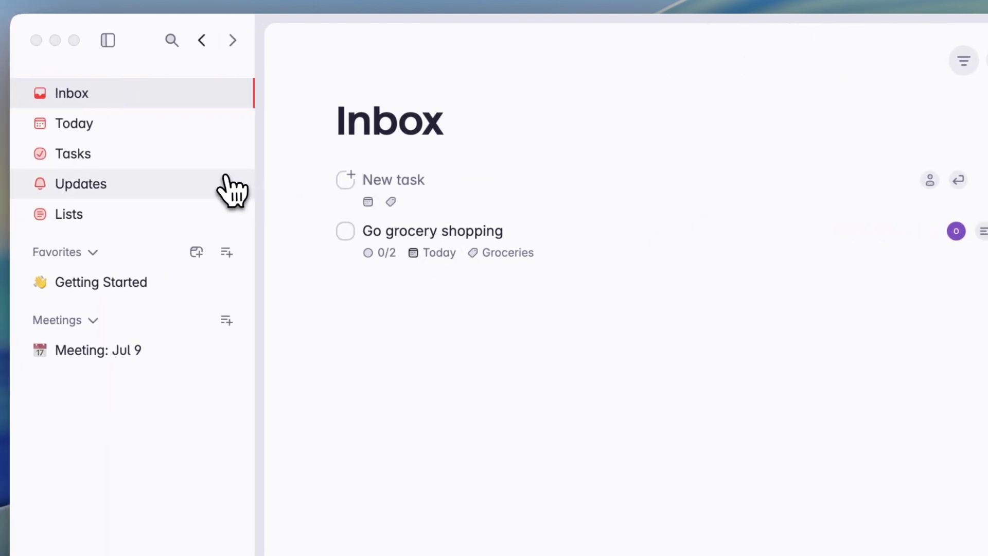
{"action": "left_click", "coordinate": [126, 126]}
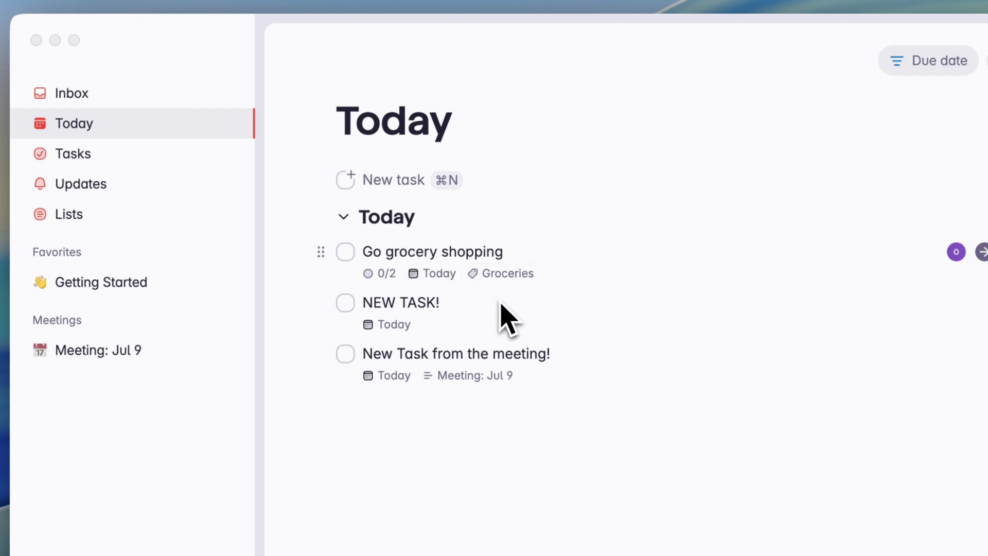
{"action": "left_click", "coordinate": [132, 155]}
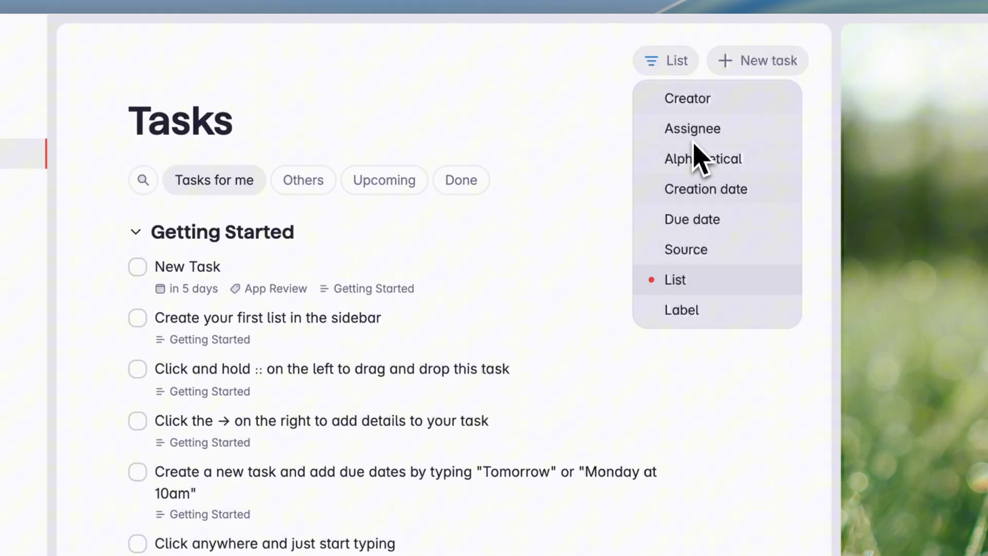
Try grouping by assignee and alphabetical sorting, then group tasks by creator again.
{"action": "left_click", "coordinate": [697, 99]}
{"action": "left_click", "coordinate": [666, 63]}
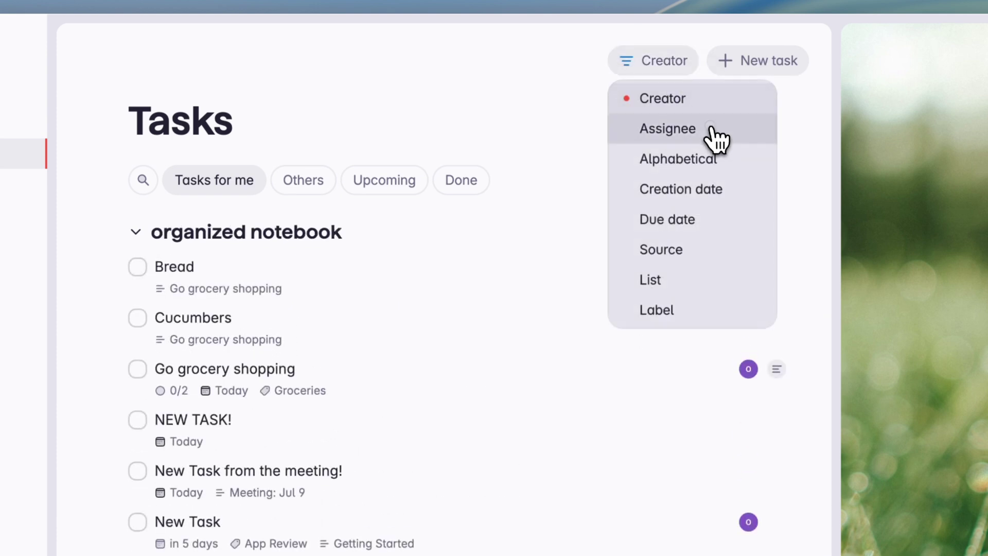
{"action": "left_click", "coordinate": [709, 128]}
{"action": "left_click", "coordinate": [659, 71]}
{"action": "left_click", "coordinate": [675, 159]}
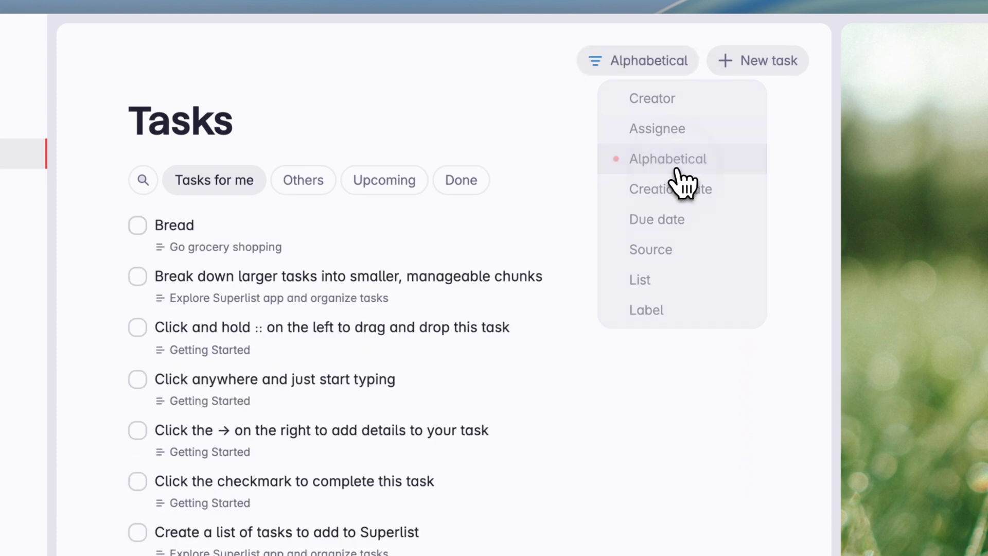
{"action": "left_click", "coordinate": [653, 72]}
{"action": "left_click", "coordinate": [650, 98]}
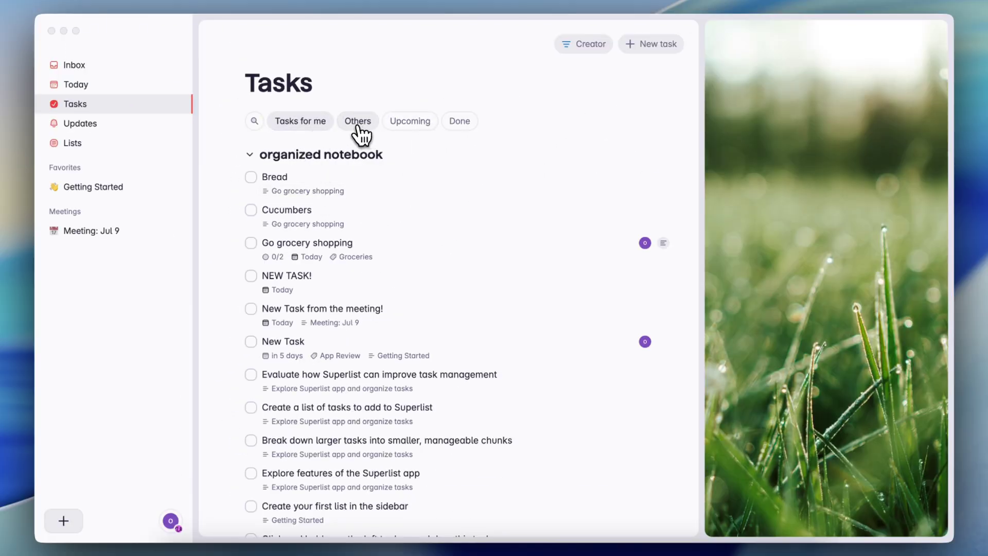
Switch on the Others, Upcoming and Done filters to show completed tasks.
{"action": "left_click", "coordinate": [357, 124]}
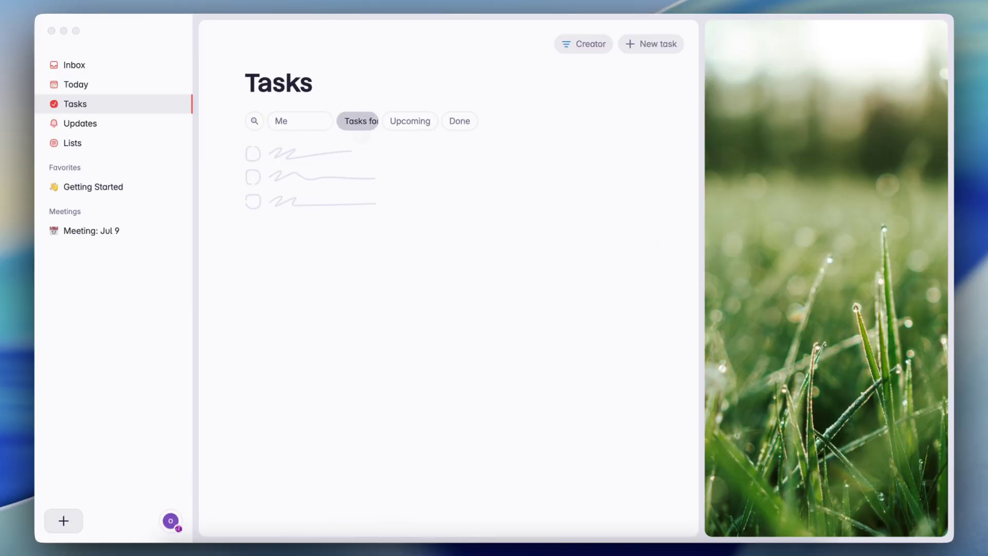
{"action": "left_click", "coordinate": [409, 126]}
{"action": "left_click", "coordinate": [444, 127]}
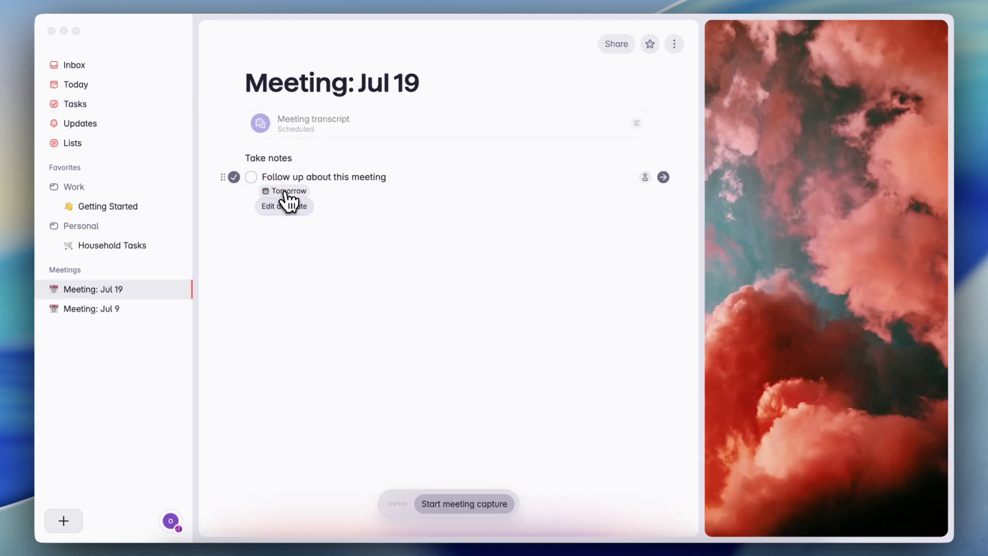
Inspect the follow-up task's Tomorrow due date and reminder presets without changing them.
{"action": "left_click", "coordinate": [284, 191]}
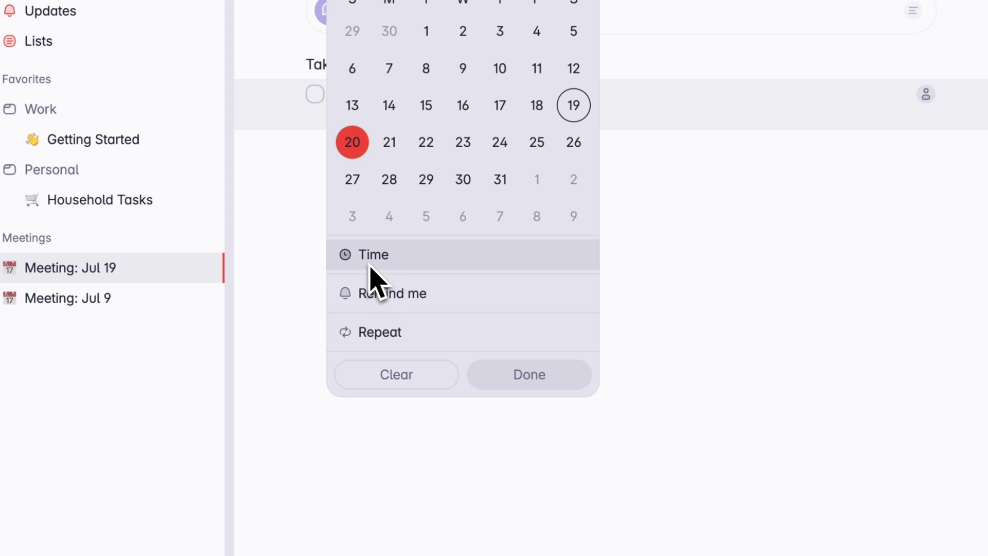
{"action": "left_click", "coordinate": [397, 299]}
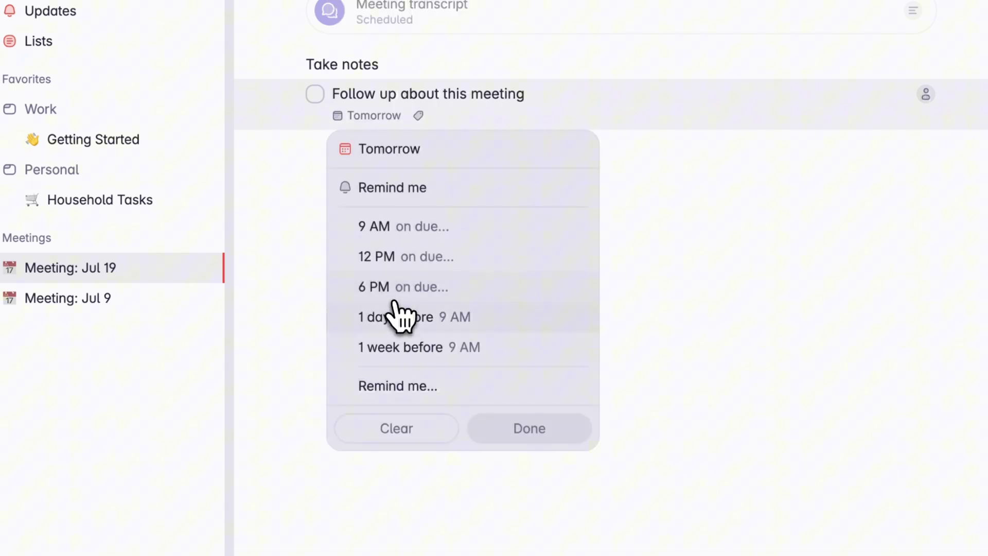
{"action": "left_click", "coordinate": [396, 509]}
{"action": "left_click", "coordinate": [374, 115]}
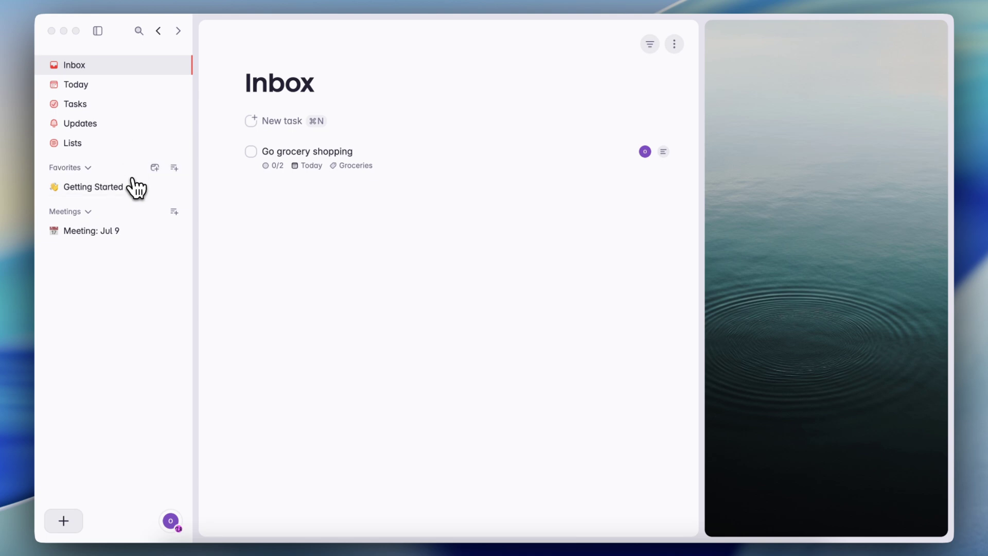
Create a new list titled 'Household Tasks'.
{"action": "left_click", "coordinate": [64, 521]}
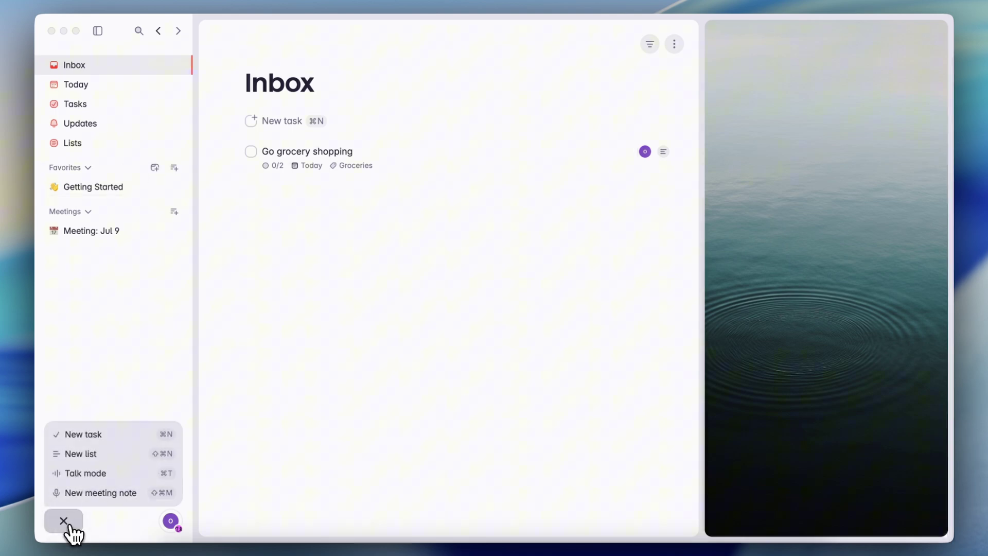
{"action": "left_click", "coordinate": [101, 457]}
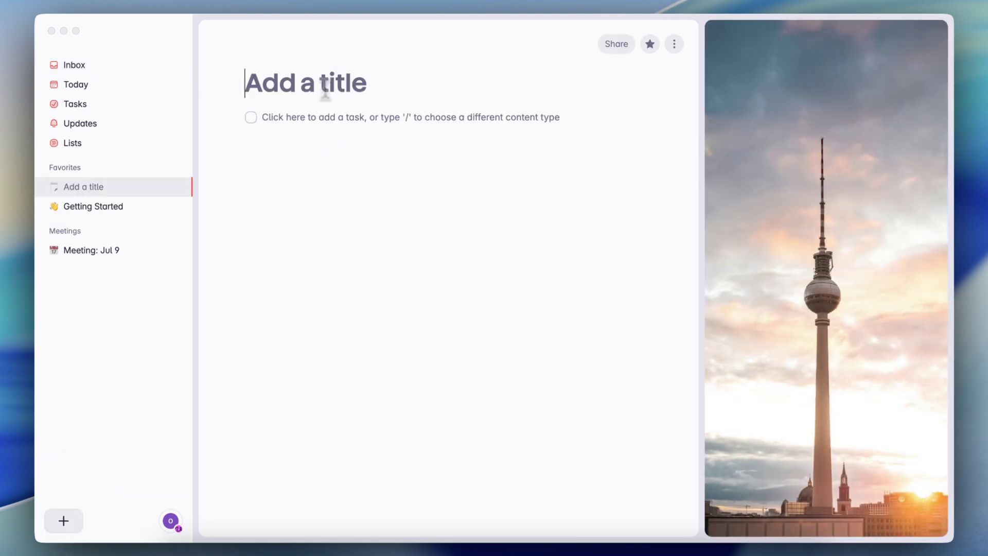
{"action": "type", "text": "H"}
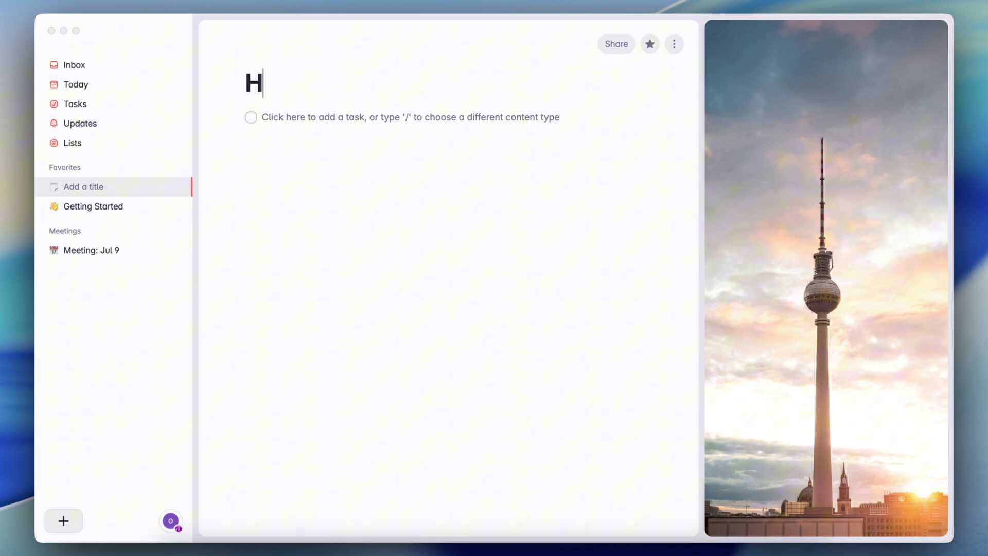
{"action": "type", "text": "ousehold Tasks"}
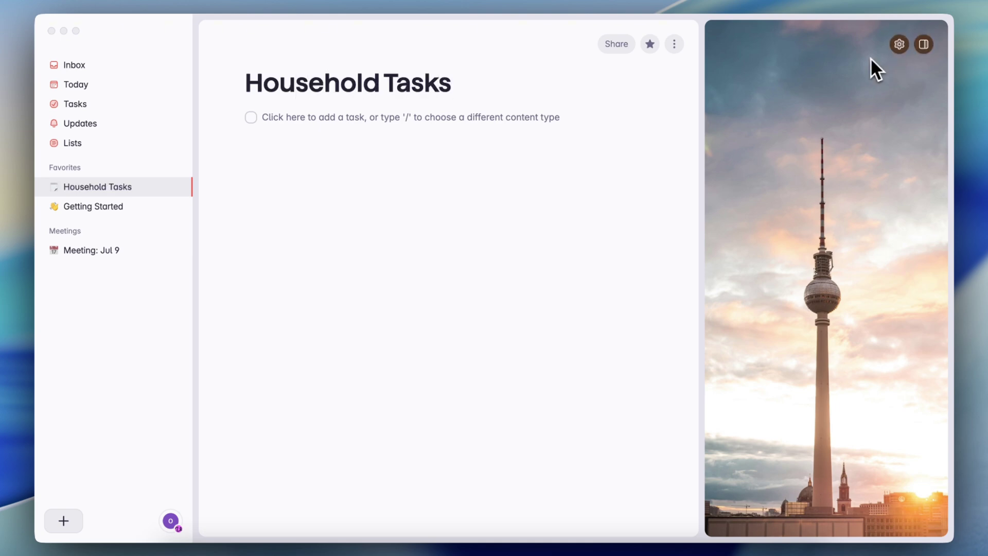
Give the list a shopping cart emoji and a laundry-room cover from an Unsplash 'household' search.
{"action": "left_click", "coordinate": [899, 45]}
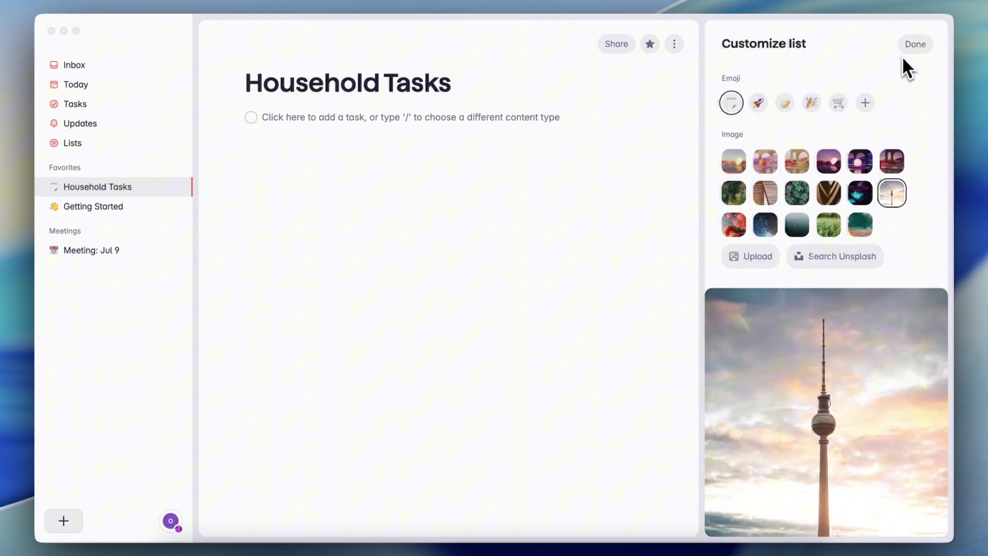
{"action": "left_click", "coordinate": [838, 102]}
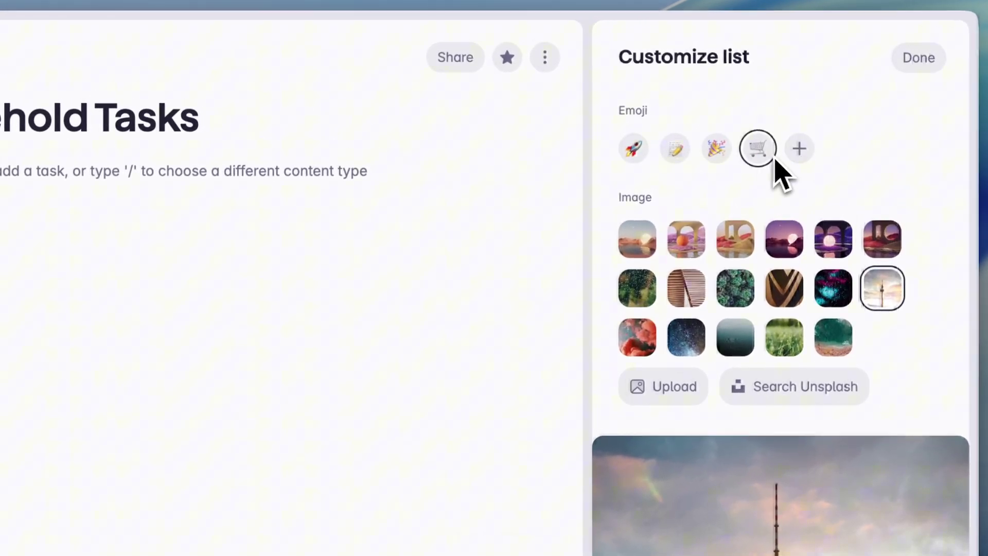
{"action": "left_click", "coordinate": [838, 298]}
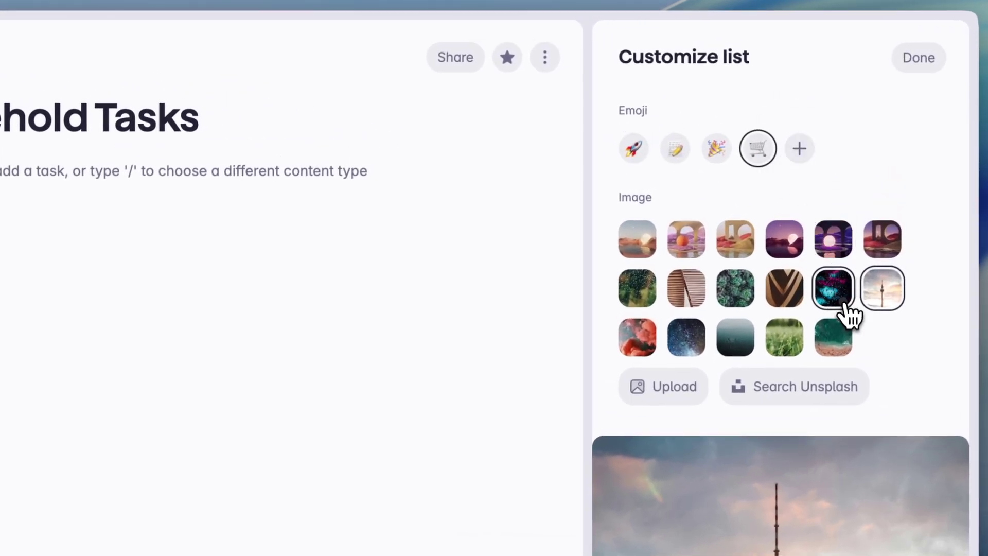
{"action": "left_click", "coordinate": [802, 305]}
{"action": "left_click", "coordinate": [826, 336]}
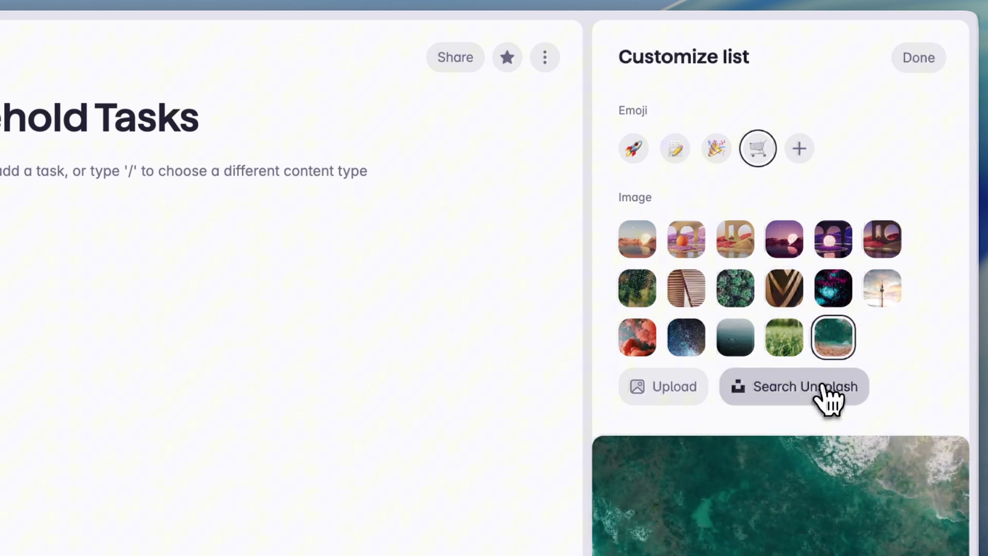
{"action": "left_click", "coordinate": [827, 397]}
{"action": "left_click", "coordinate": [675, 129]}
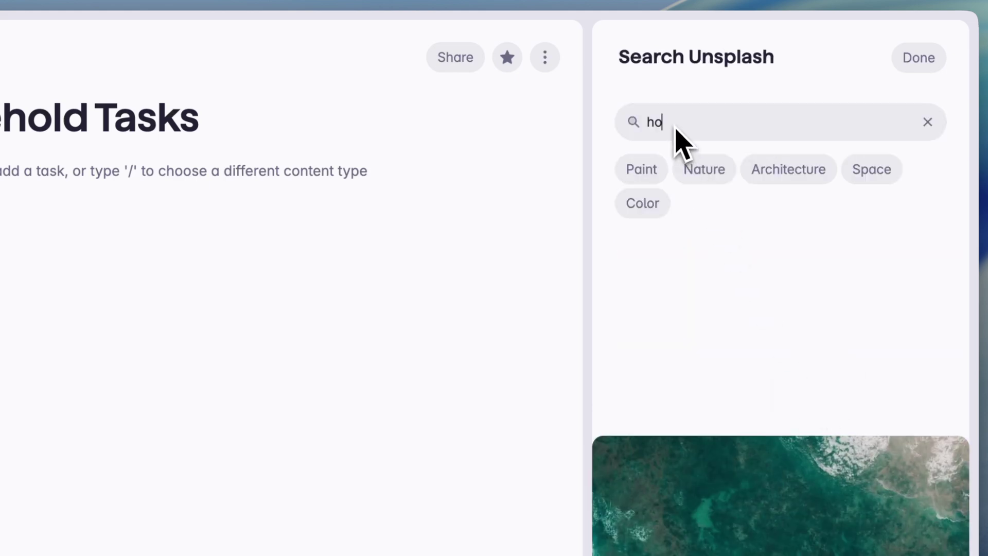
{"action": "type", "text": "household"}
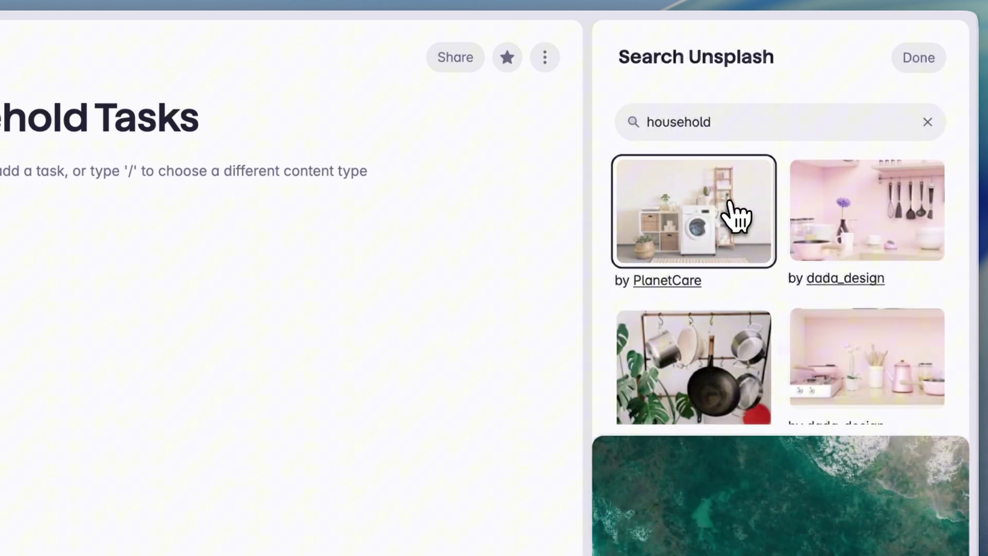
{"action": "left_click", "coordinate": [729, 214]}
{"action": "left_click", "coordinate": [916, 67]}
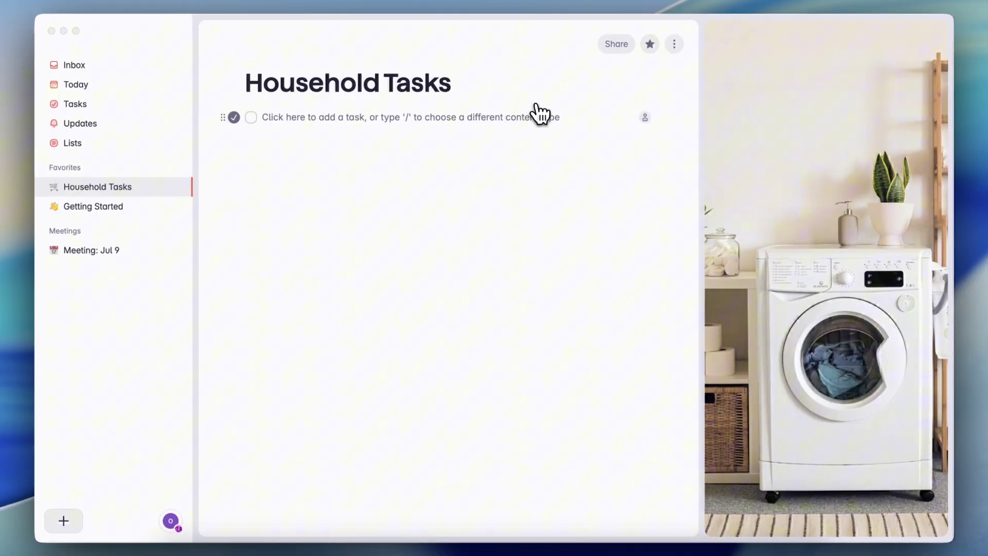
Move Go grocery shopping from the Inbox into Household Tasks and open that list.
{"action": "left_click", "coordinate": [96, 67]}
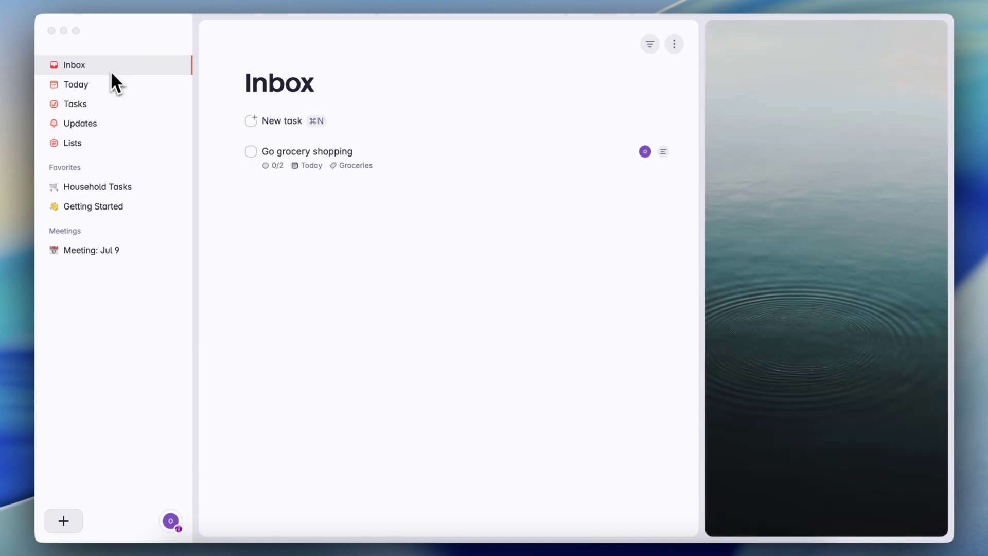
{"action": "left_click_drag", "start_coordinate": [239, 155], "coordinate": [96, 198]}
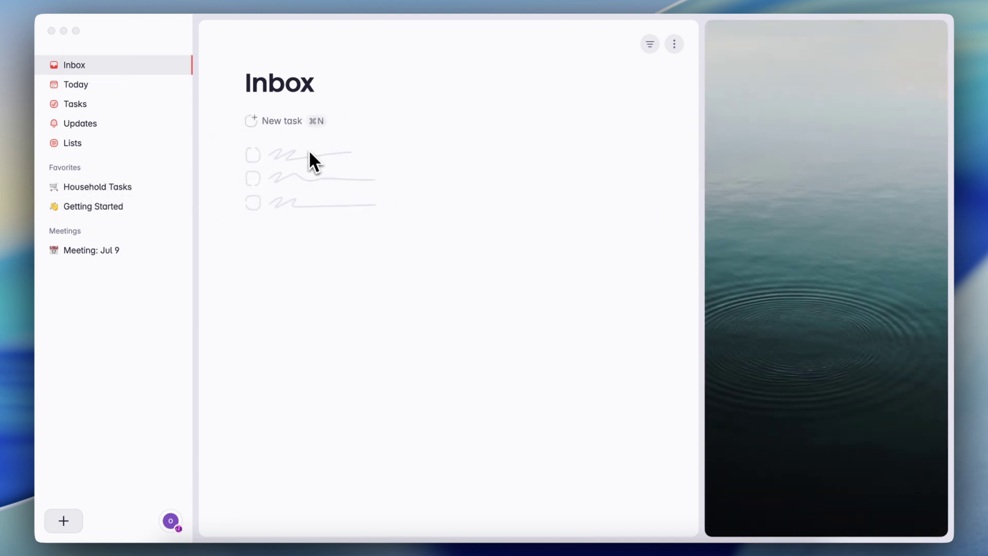
{"action": "left_click", "coordinate": [85, 192]}
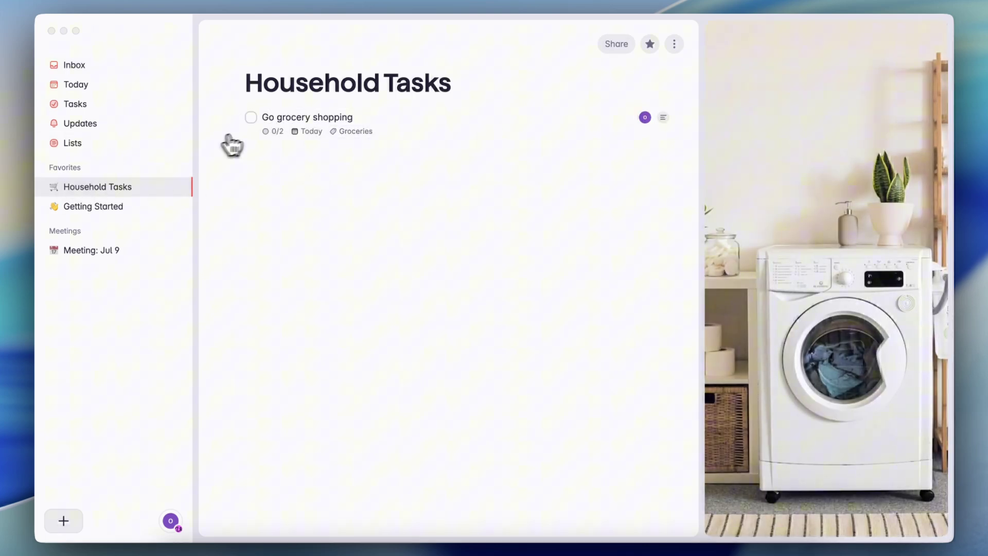
Unstar Household Tasks, then star it again from the Lists overview.
{"action": "left_click", "coordinate": [650, 44]}
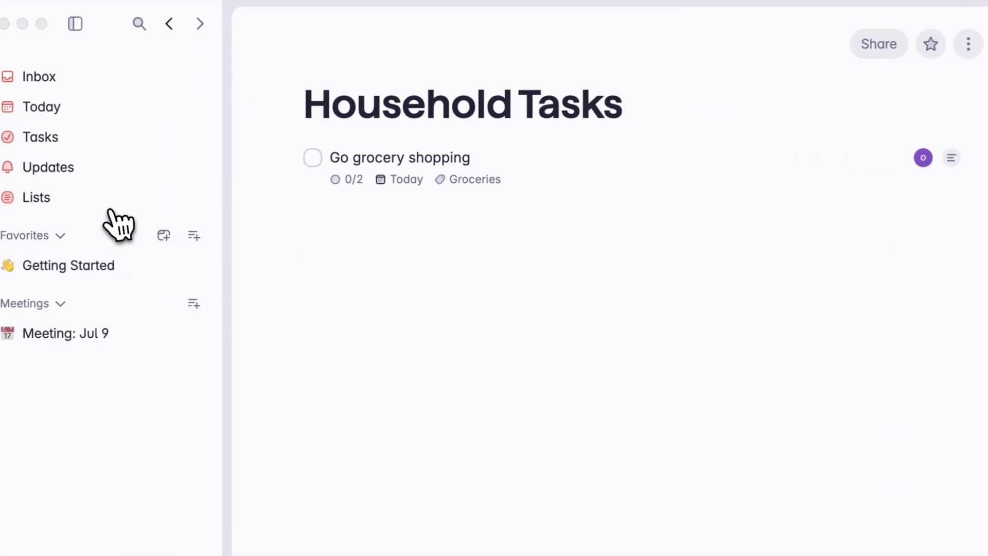
{"action": "left_click", "coordinate": [110, 196]}
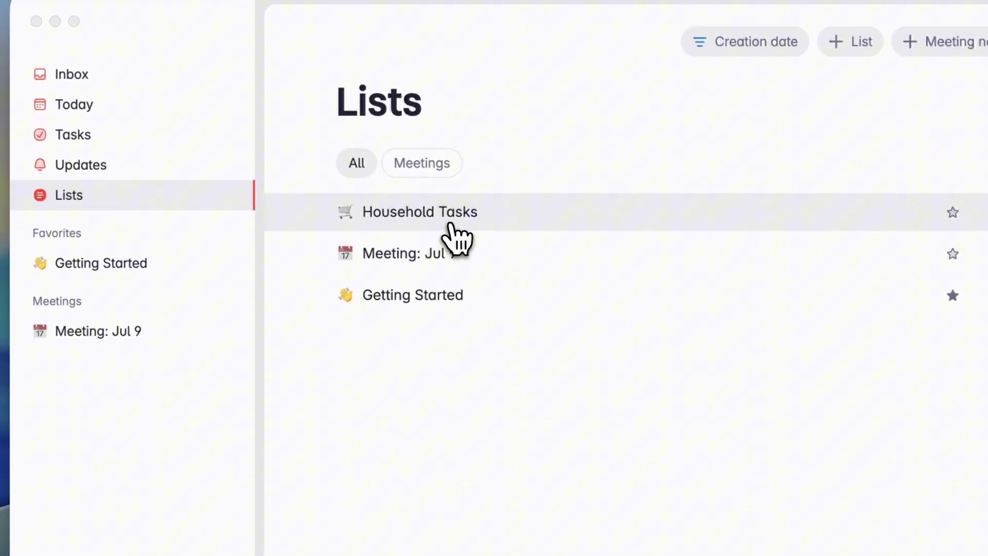
{"action": "left_click", "coordinate": [949, 213]}
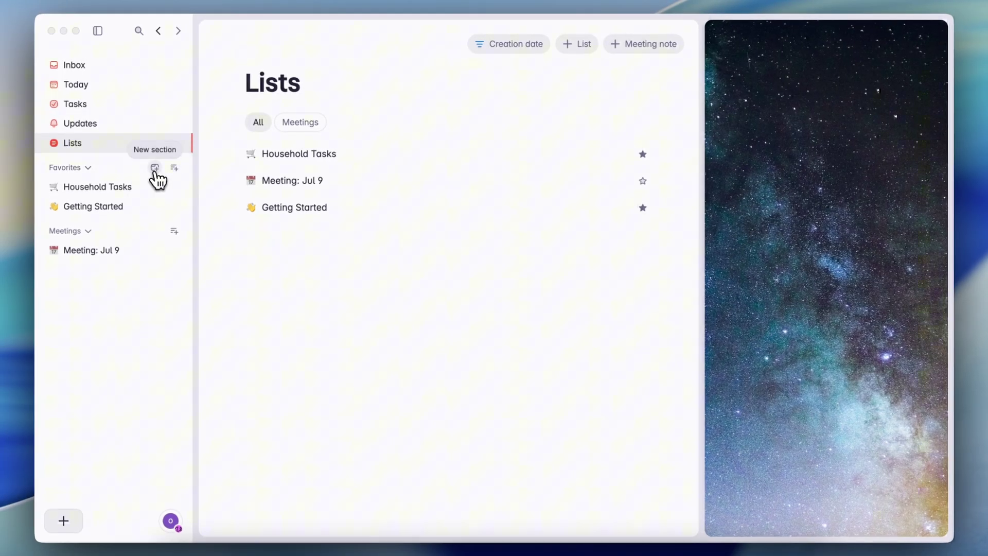
Create a Personal favorites section and move Household Tasks into it.
{"action": "left_click", "coordinate": [155, 168]}
{"action": "type", "text": "Personal"}
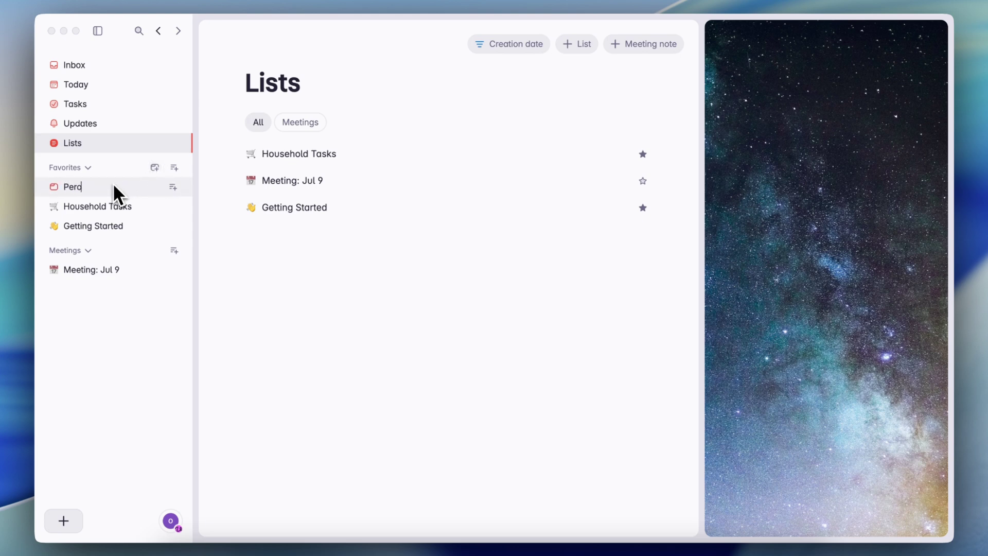
{"action": "key", "text": "Return"}
{"action": "mouse_move", "coordinate": [84, 206]}
{"action": "left_mouse_down"}
{"action": "mouse_move", "coordinate": [103, 205]}
{"action": "mouse_move", "coordinate": [93, 196]}
{"action": "left_mouse_up"}
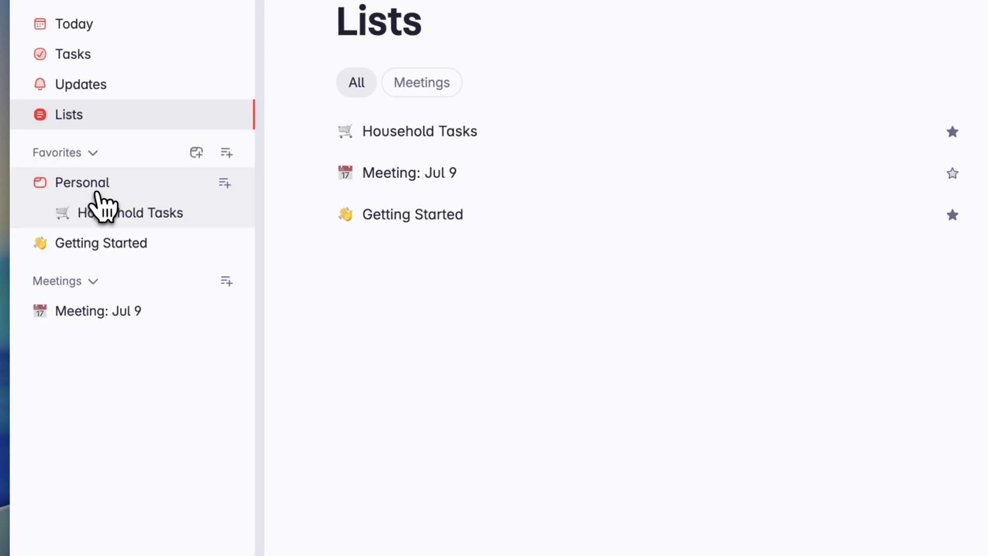
Add a Work favorites section holding Getting Started, then go to Household Tasks.
{"action": "left_click", "coordinate": [197, 153]}
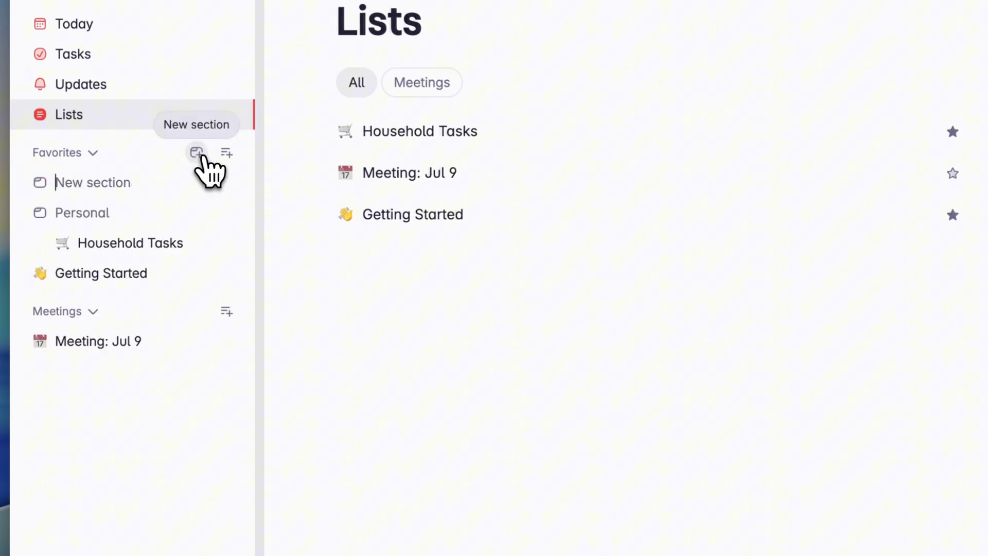
{"action": "type", "text": "Work"}
{"action": "left_click_drag", "start_coordinate": [97, 272], "coordinate": [91, 187]}
{"action": "left_click", "coordinate": [110, 183]}
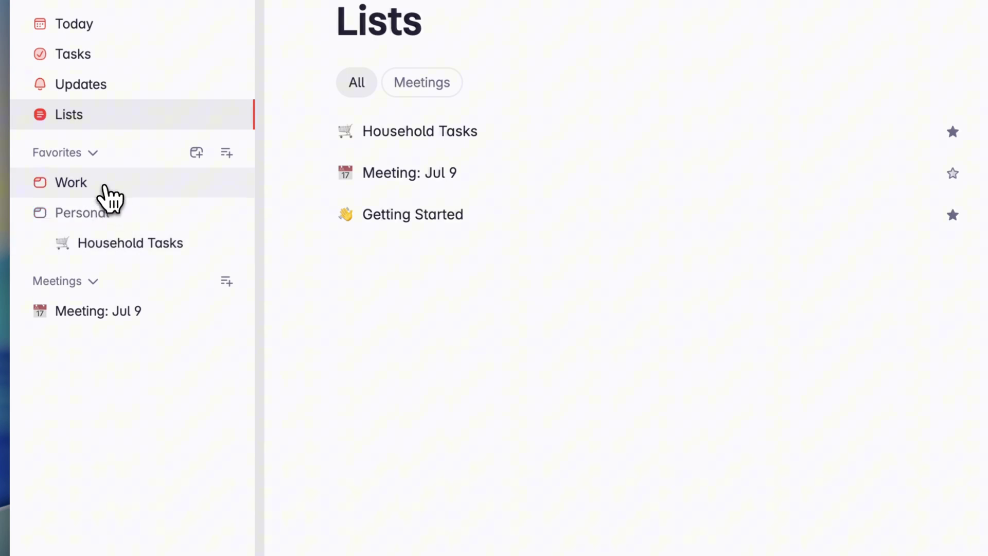
{"action": "left_click", "coordinate": [106, 187]}
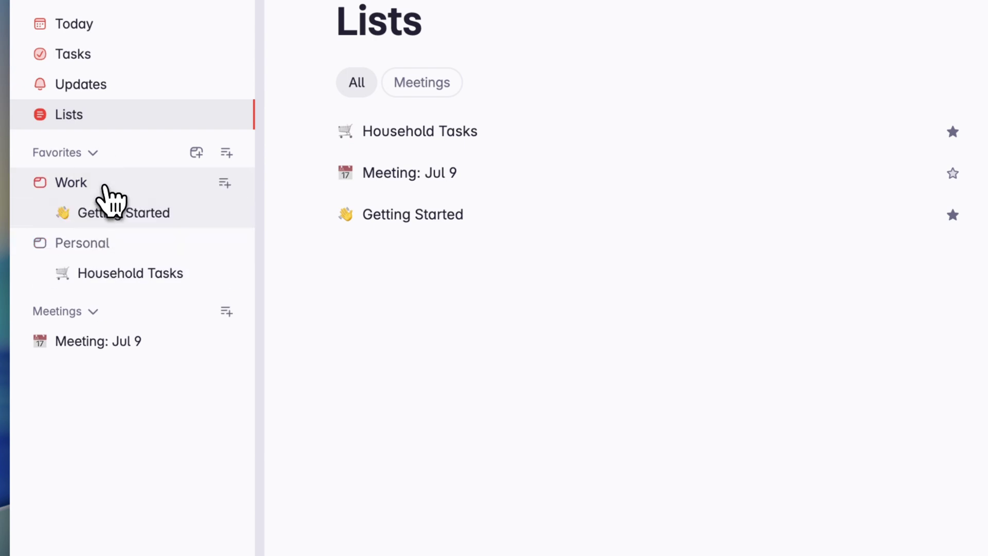
{"action": "left_click", "coordinate": [234, 273]}
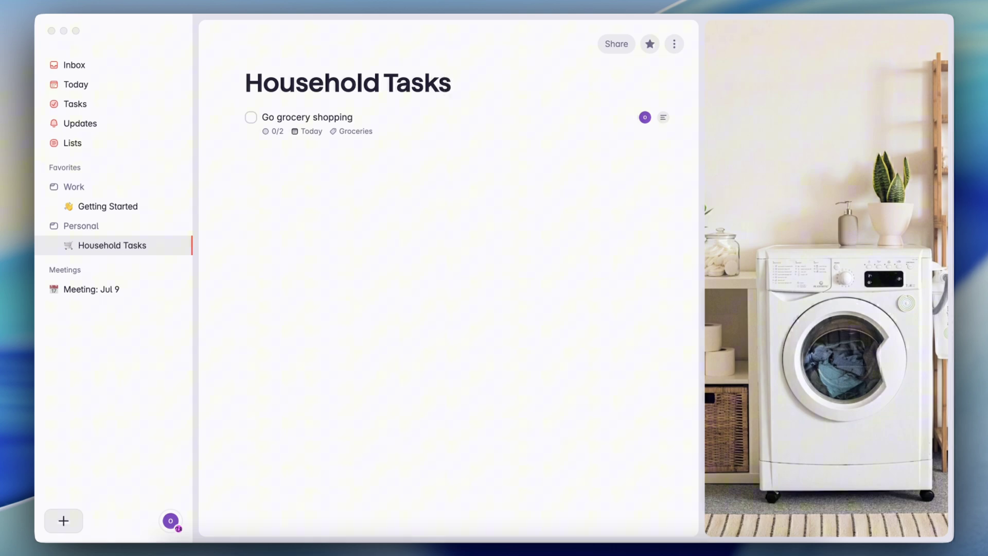
Insert a Heading 3 above Go grocery shopping with the pasted household-cleaning motto.
{"action": "key", "text": "Return"}
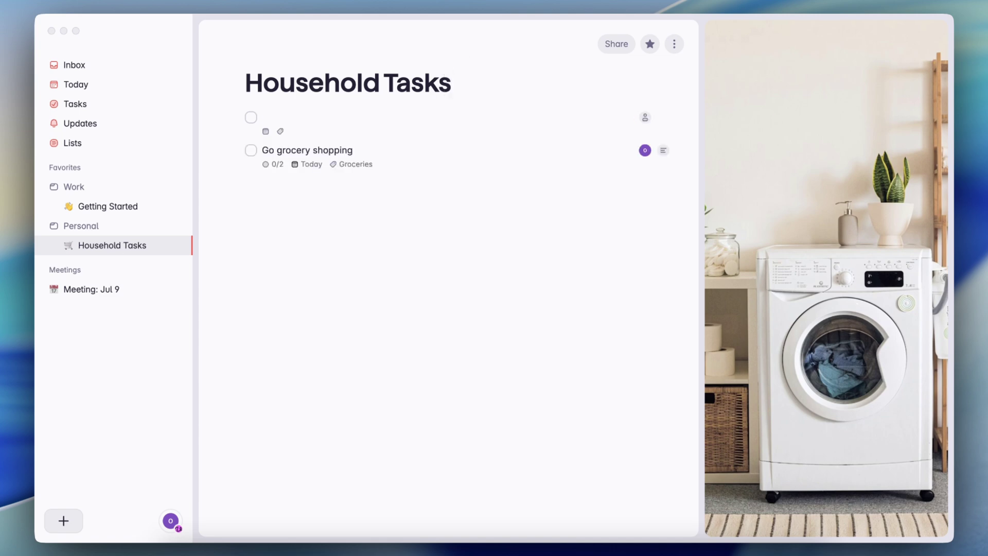
{"action": "key", "text": "BackSpace"}
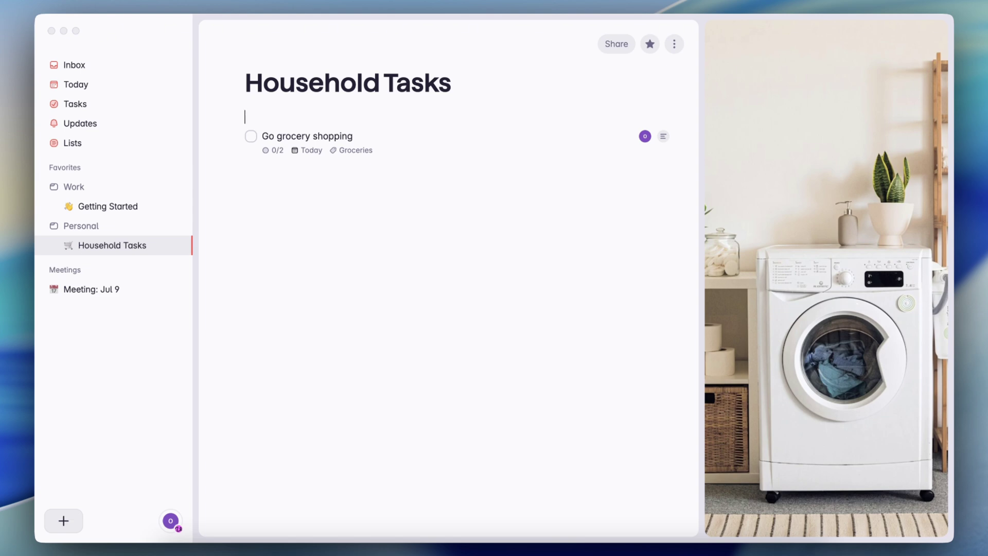
{"action": "type", "text": "/head"}
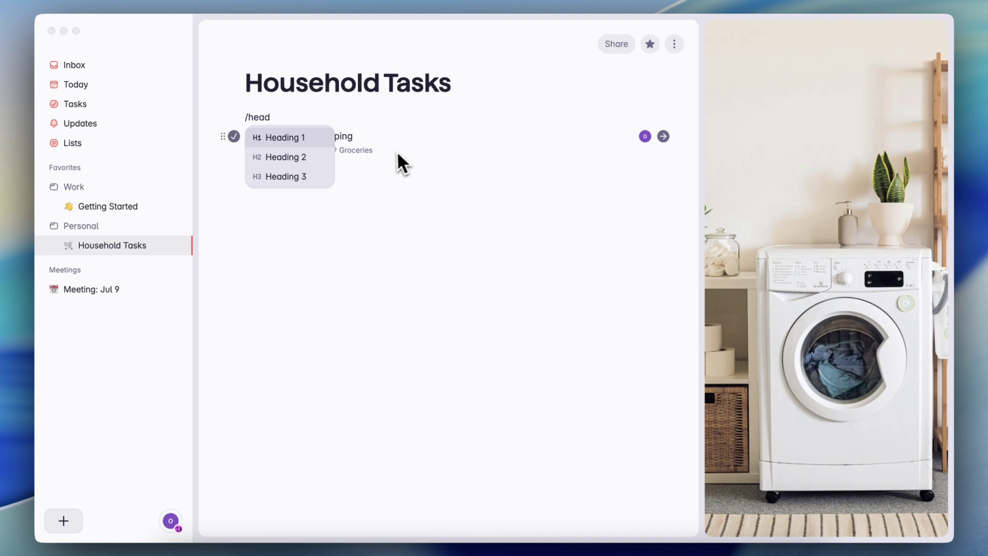
{"action": "left_click", "coordinate": [311, 174]}
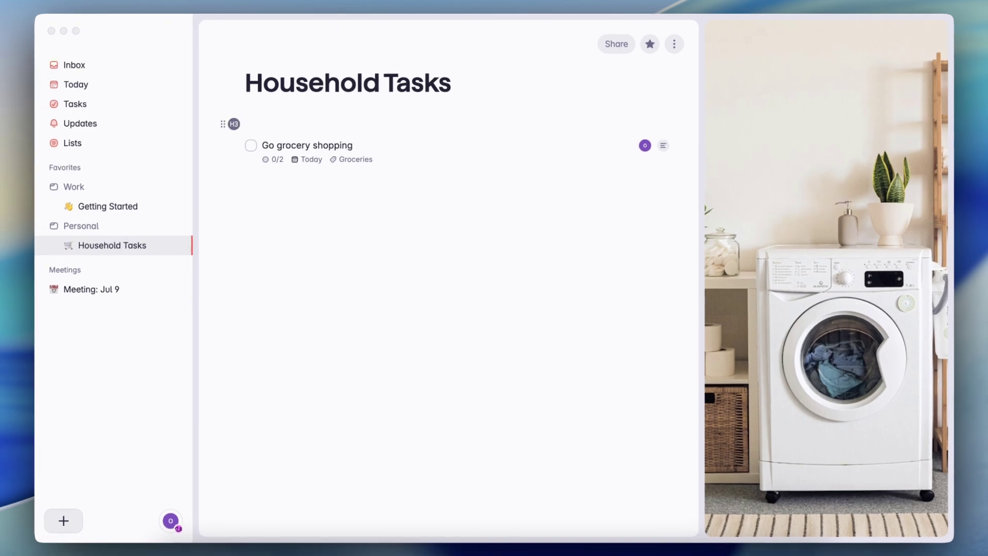
{"action": "type", "text": "Let's keep our household clean & make sure to be on top of our tasks!"}
Add a divider below the heading and bring up its block options.
{"action": "key", "text": "Return"}
{"action": "type", "text": "/"}
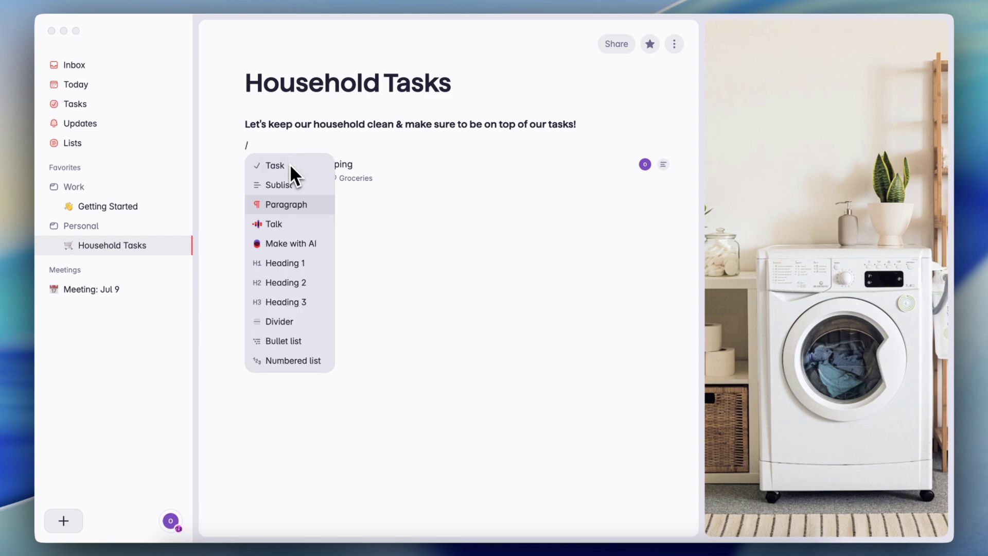
{"action": "left_click", "coordinate": [287, 324]}
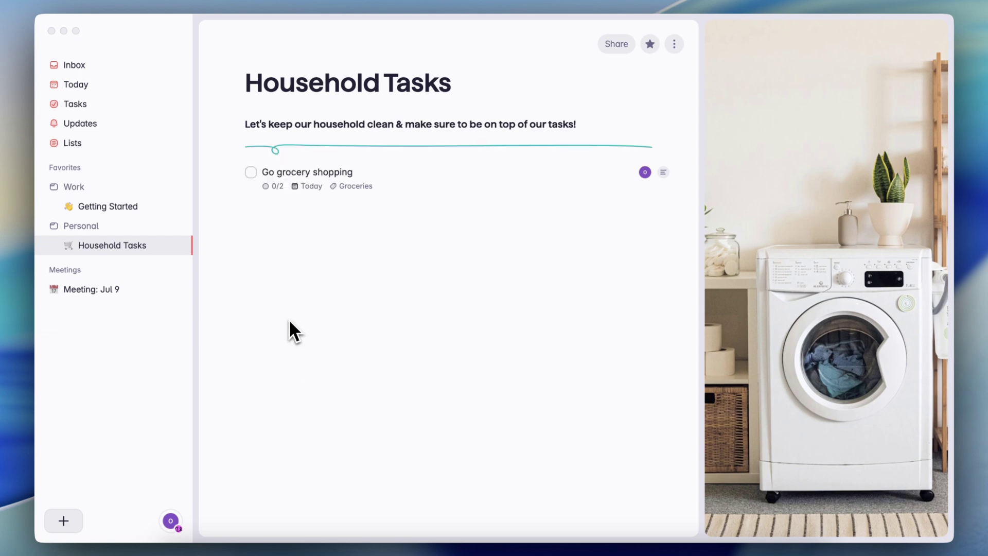
{"action": "left_click", "coordinate": [234, 149]}
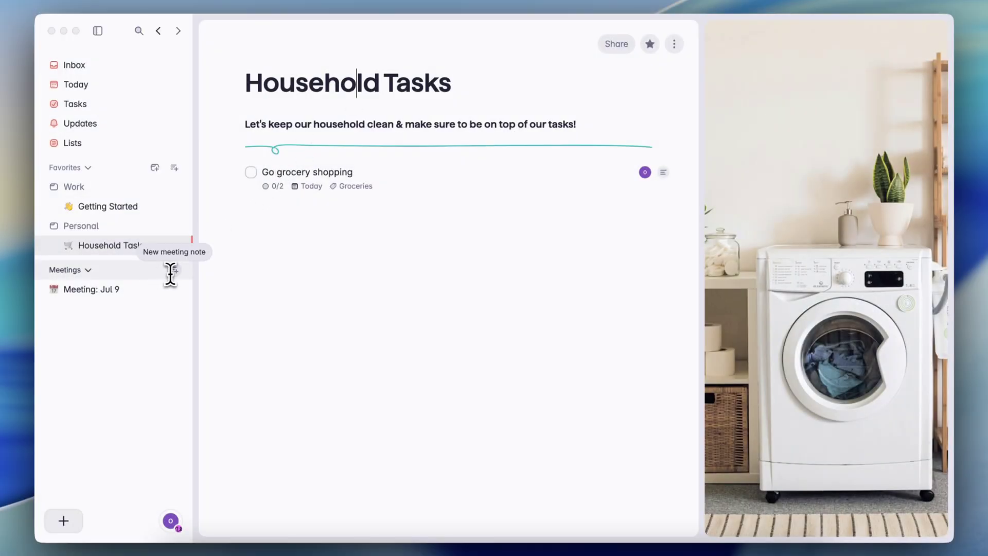
Create a new Meeting: Jul 19 note from the create menu.
{"action": "left_click", "coordinate": [80, 520]}
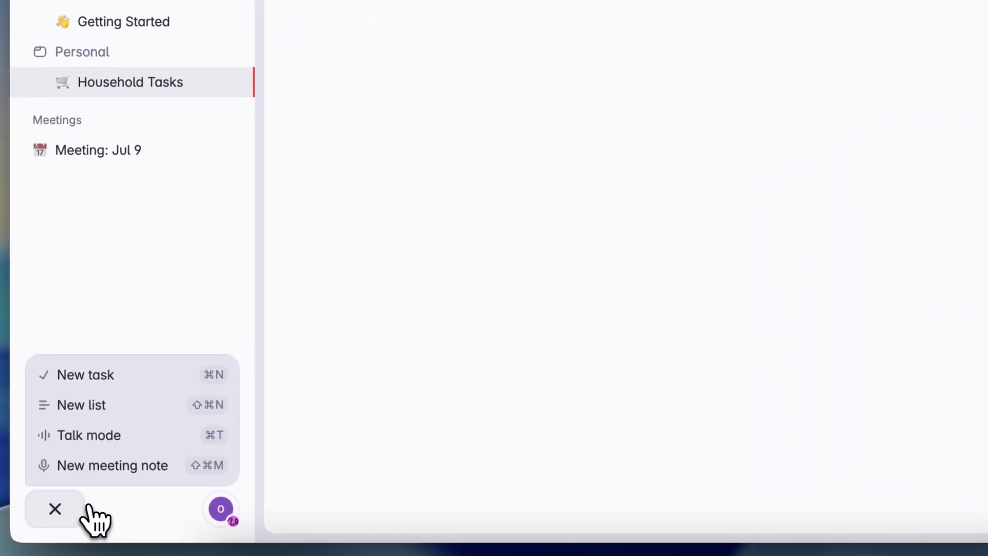
{"action": "left_click", "coordinate": [79, 144]}
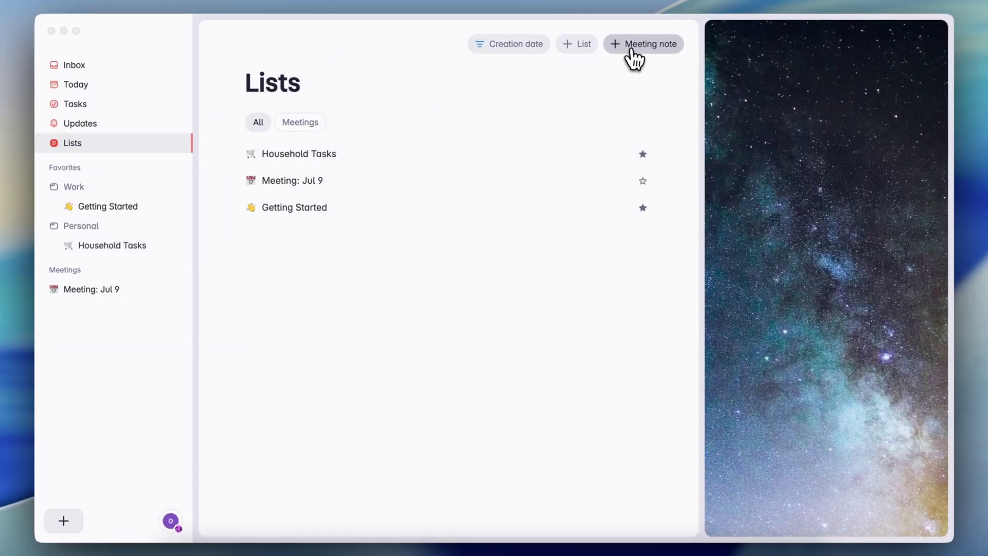
{"action": "left_click", "coordinate": [63, 526]}
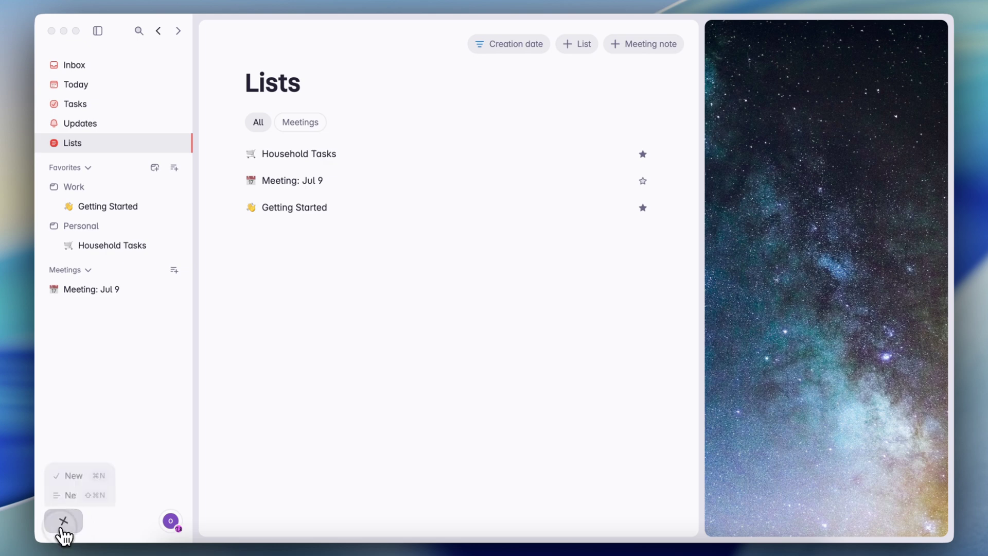
{"action": "left_click", "coordinate": [99, 495]}
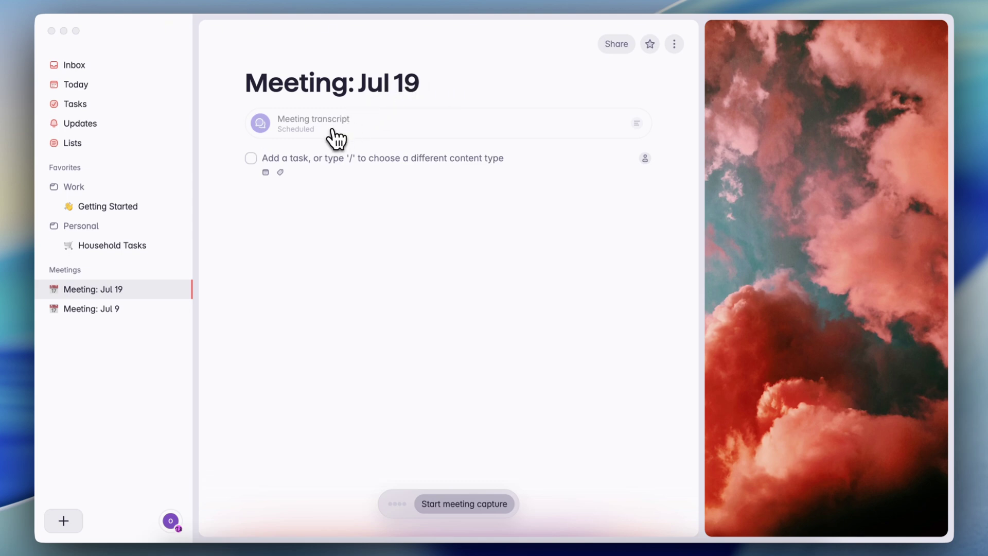
Add the line Take notes and a 'Follow up about this meeting' task due tomorrow.
{"action": "key", "text": "BackSpace"}
{"action": "type", "text": "T"}
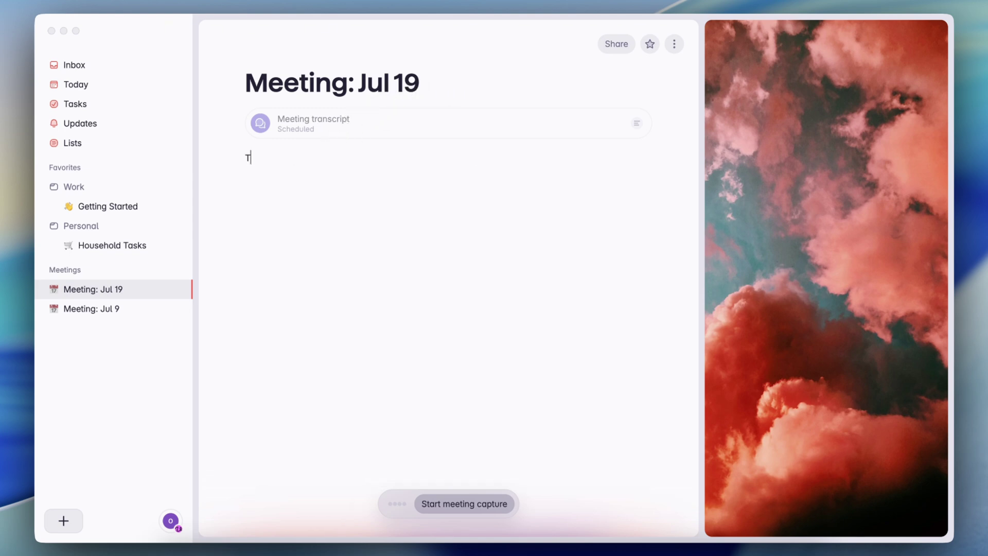
{"action": "type", "text": "/"}
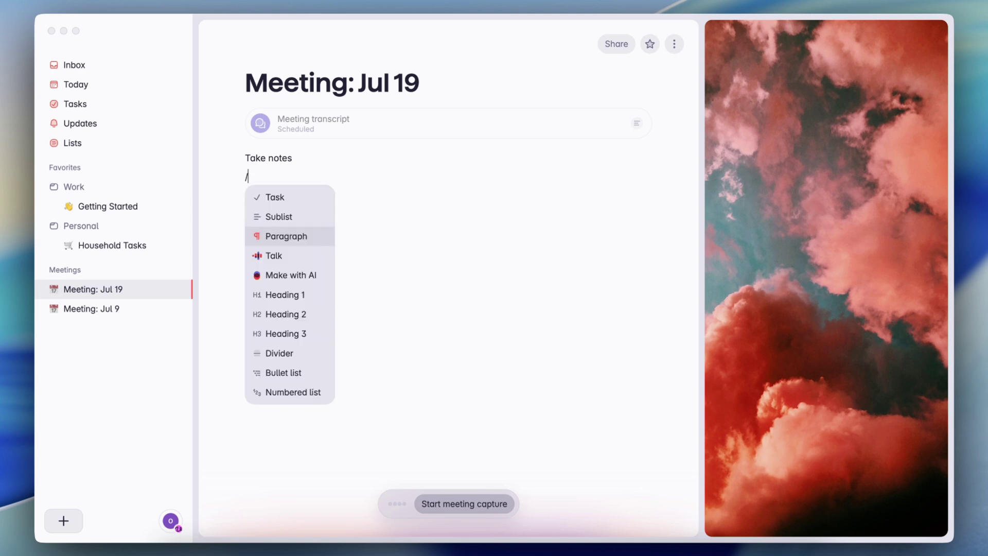
{"action": "type", "text": "task"}
{"action": "key", "text": "Return"}
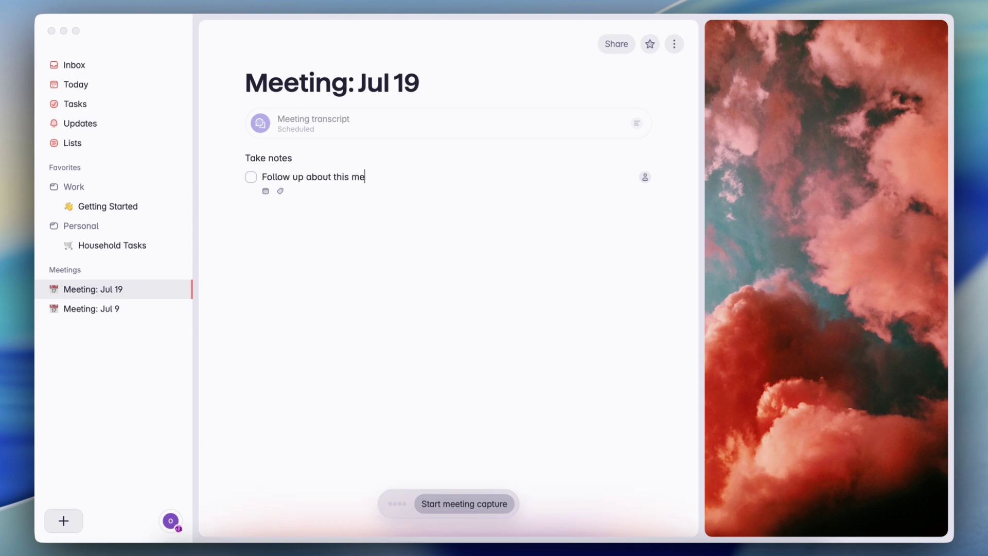
{"action": "type", "text": "ting"}
{"action": "left_click", "coordinate": [265, 191]}
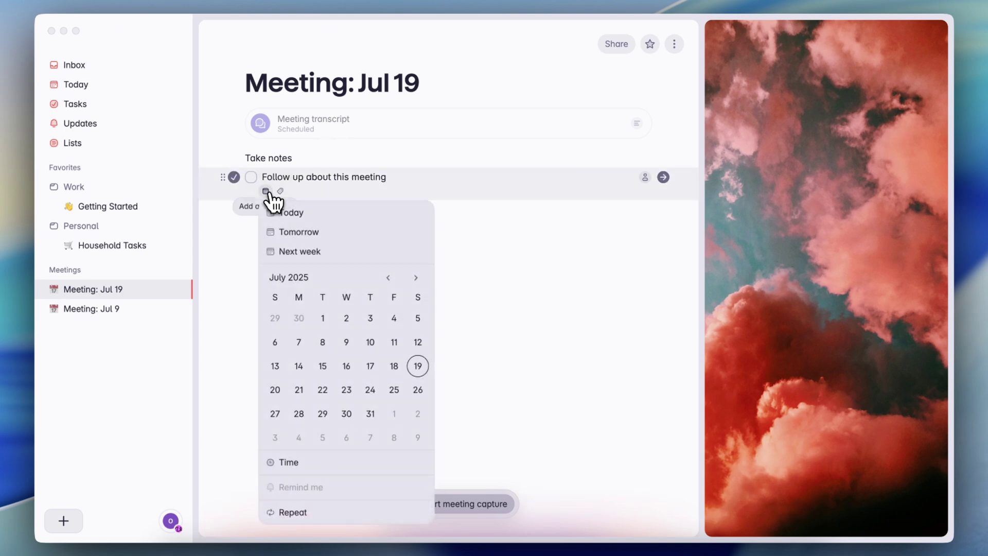
{"action": "left_click", "coordinate": [321, 389]}
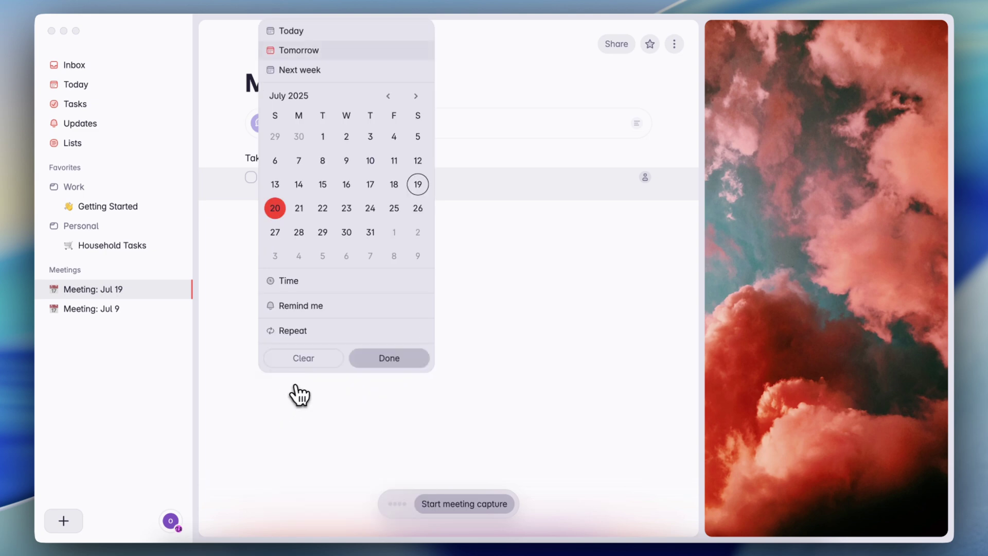
{"action": "left_click", "coordinate": [383, 360]}
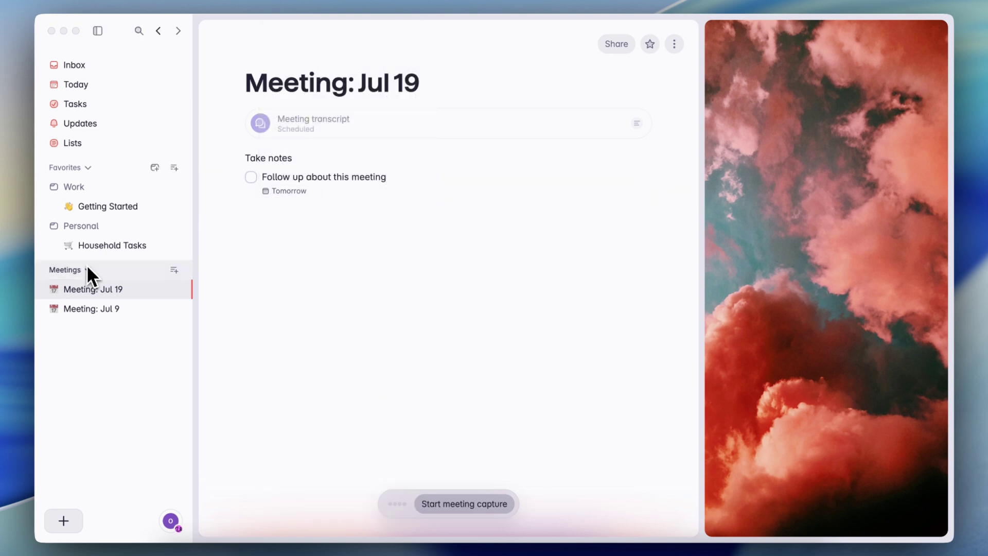
Sort the Tasks overview by List instead of Creator.
{"action": "left_click", "coordinate": [95, 108]}
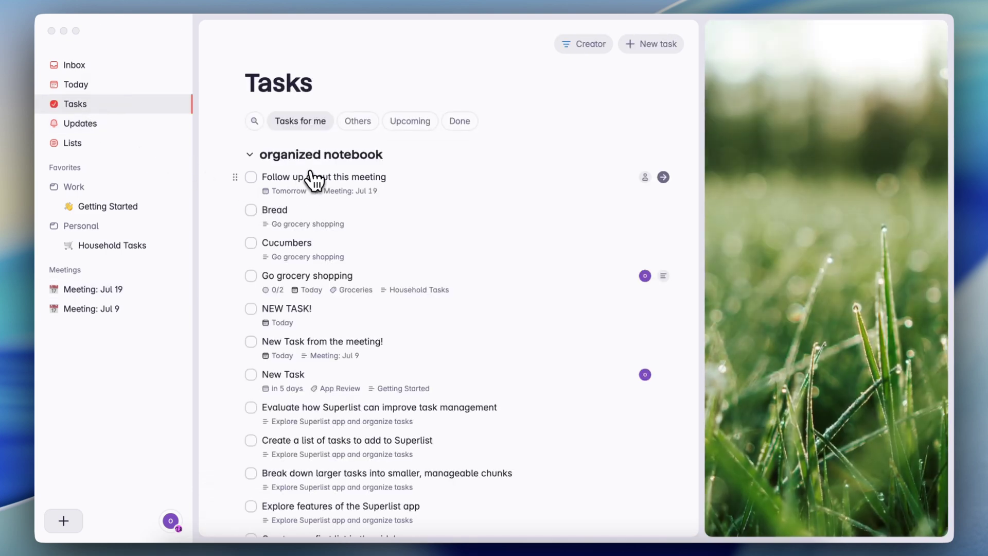
{"action": "left_click", "coordinate": [609, 46]}
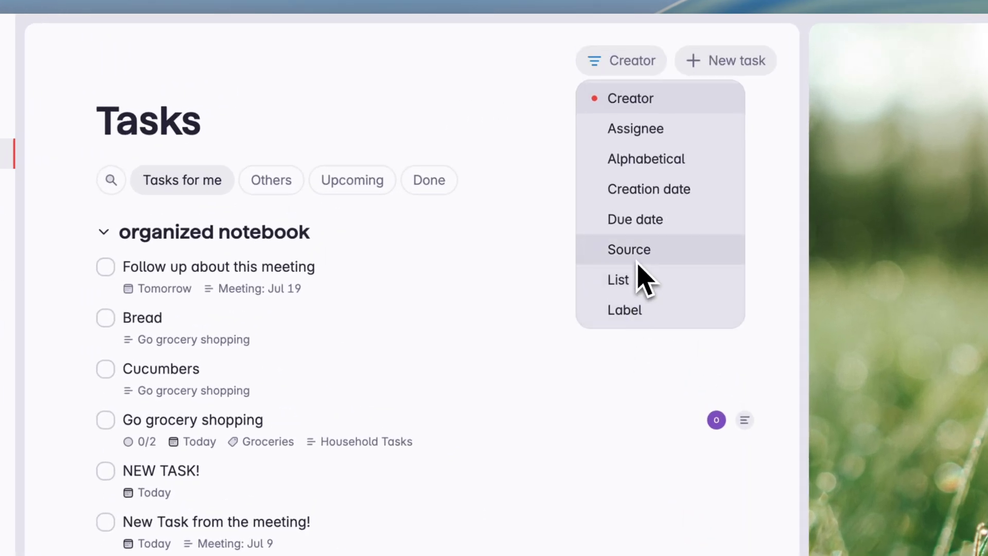
{"action": "left_click", "coordinate": [640, 282]}
Collapse the Getting Started, Household Tasks, Meeting: Jul 19 and Meeting: Jul 9 groups.
{"action": "left_click", "coordinate": [307, 177]}
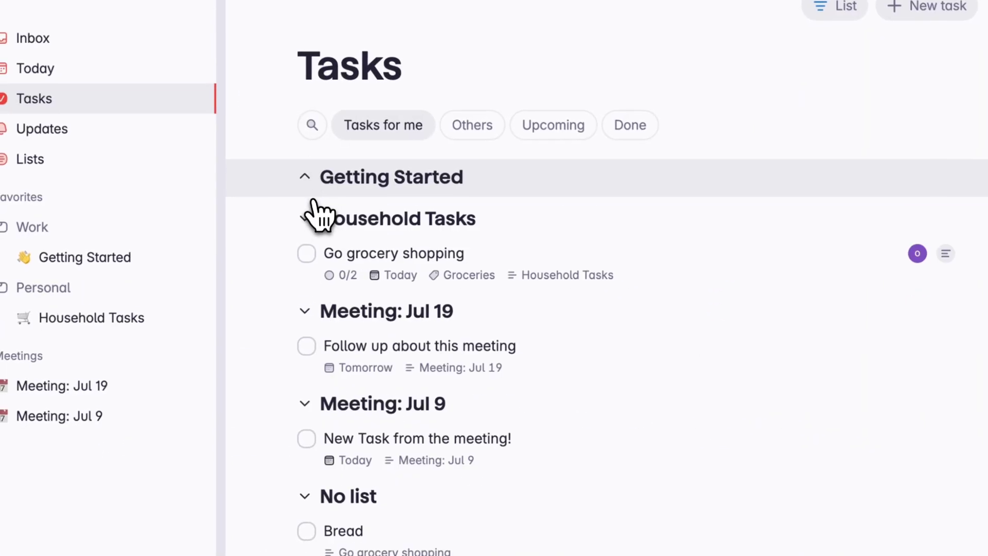
{"action": "left_click", "coordinate": [307, 220]}
{"action": "left_click", "coordinate": [306, 262]}
{"action": "left_click", "coordinate": [306, 302]}
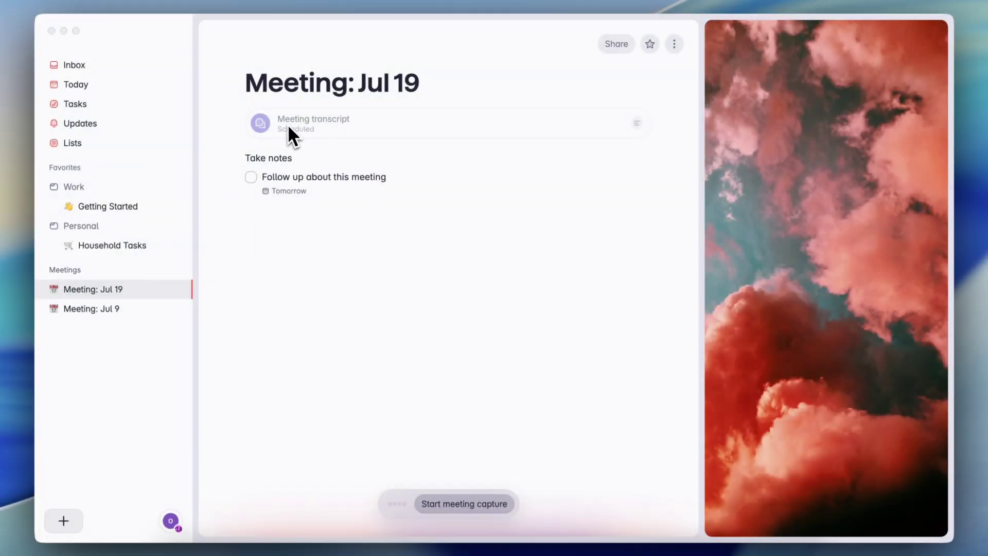
Run a meeting capture for the Jul 19 note, opening and closing the AI assistant.
{"action": "left_click", "coordinate": [438, 509]}
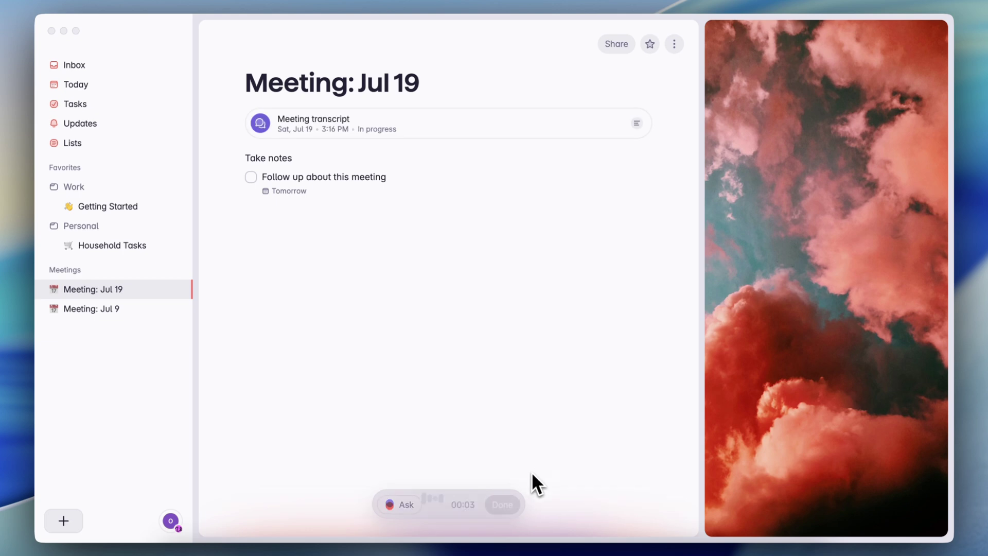
{"action": "mouse_move", "coordinate": [447, 492]}
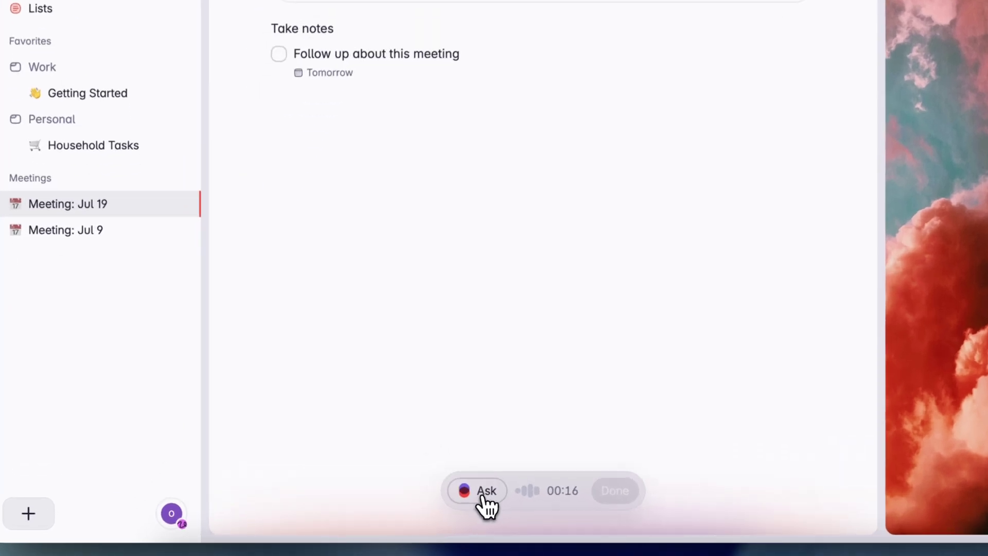
{"action": "left_click", "coordinate": [404, 503]}
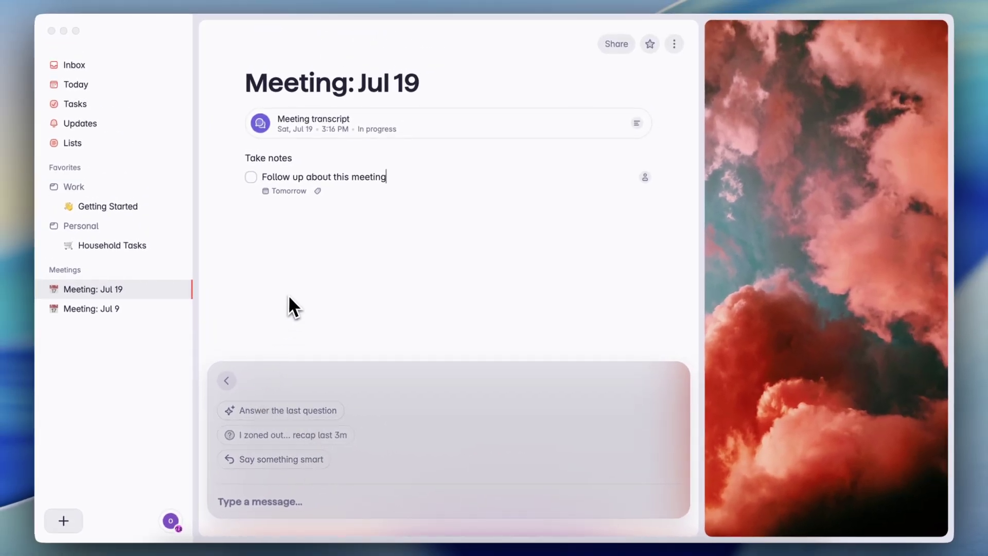
{"action": "left_click", "coordinate": [232, 383]}
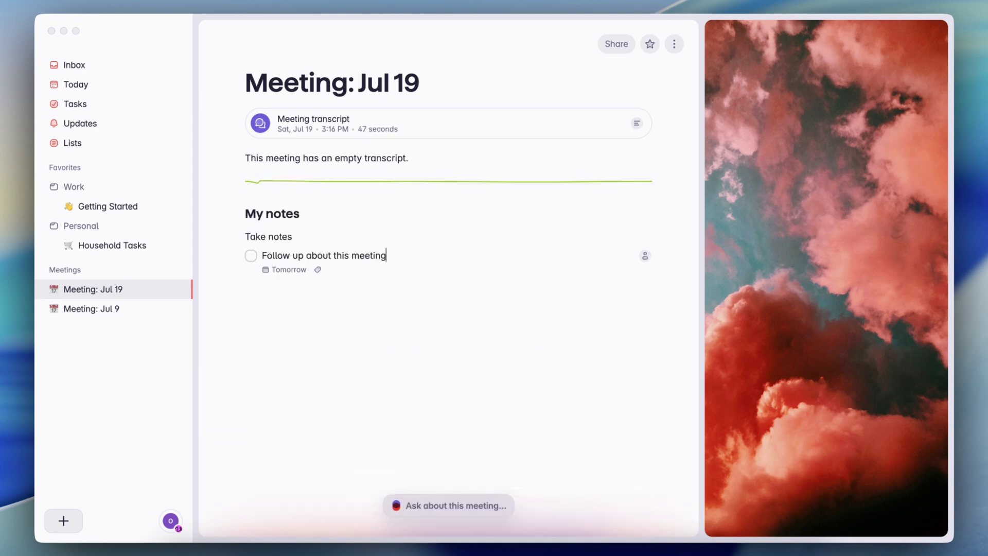
Insert a Make with AI block and submit a prompt asking for a task list.
{"action": "type", "text": "/"}
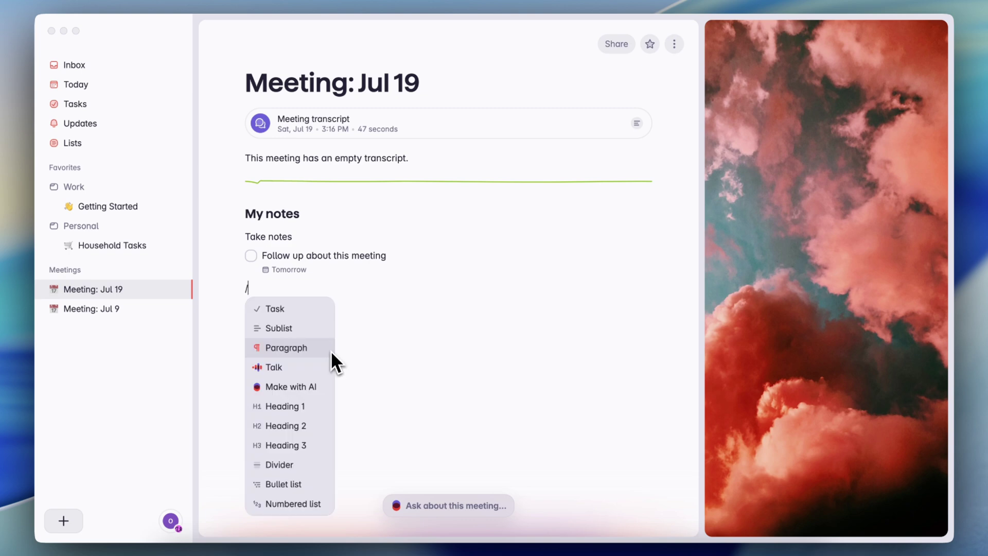
{"action": "left_click", "coordinate": [317, 394]}
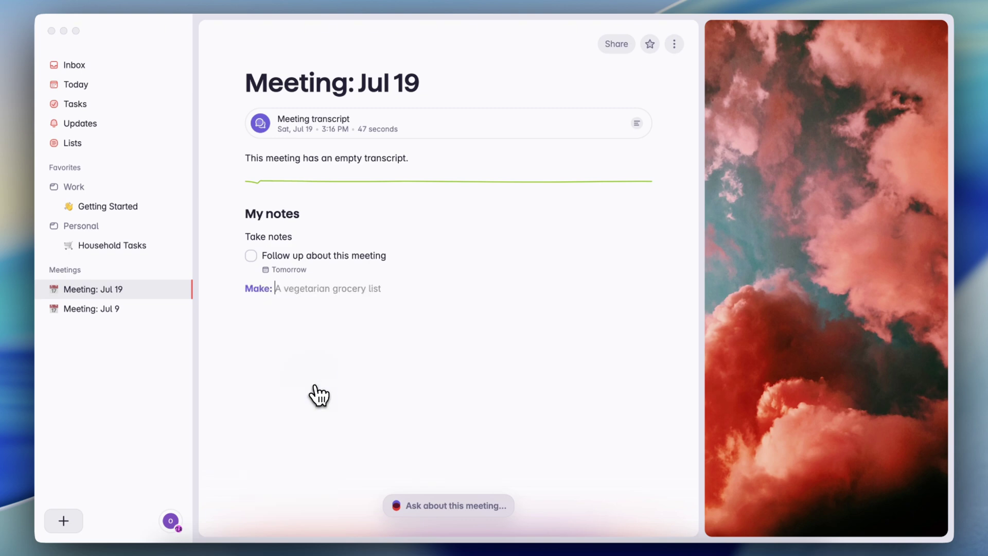
{"action": "type", "text": "Make a task list that would be suitable for a meeting"}
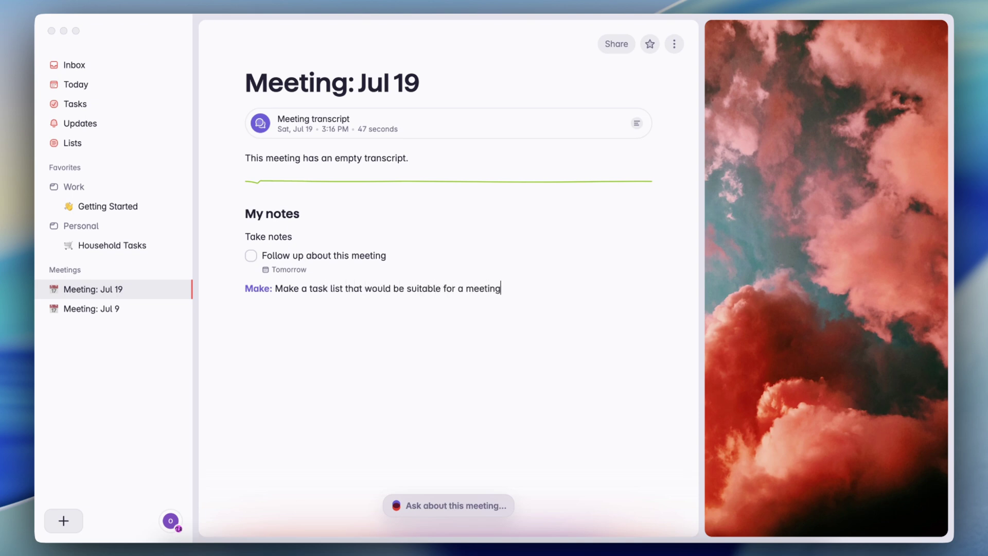
{"action": "key", "text": "Return"}
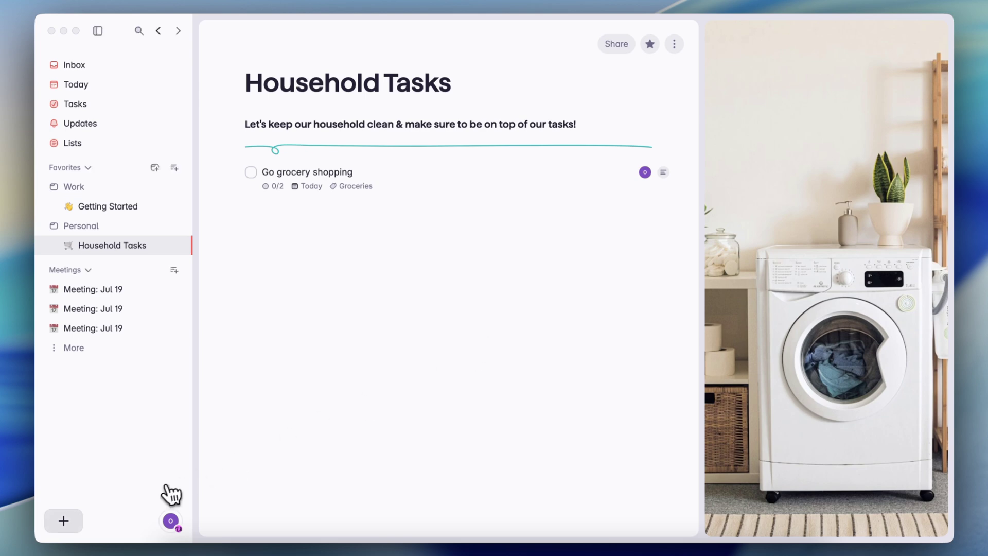
Create a Buy toothpaste task due tomorrow by voice, then view its details in the Inbox.
{"action": "left_click", "coordinate": [66, 523]}
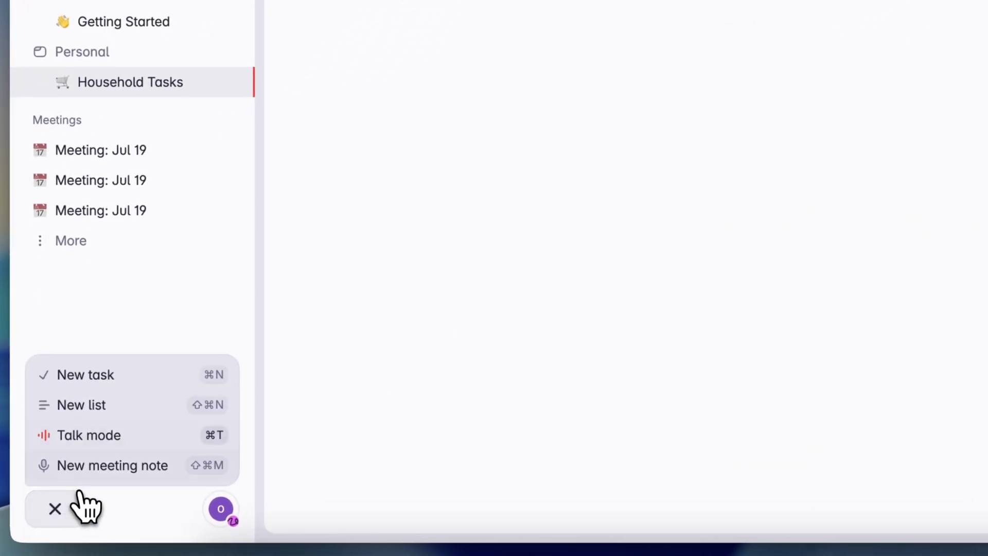
{"action": "left_click", "coordinate": [106, 437]}
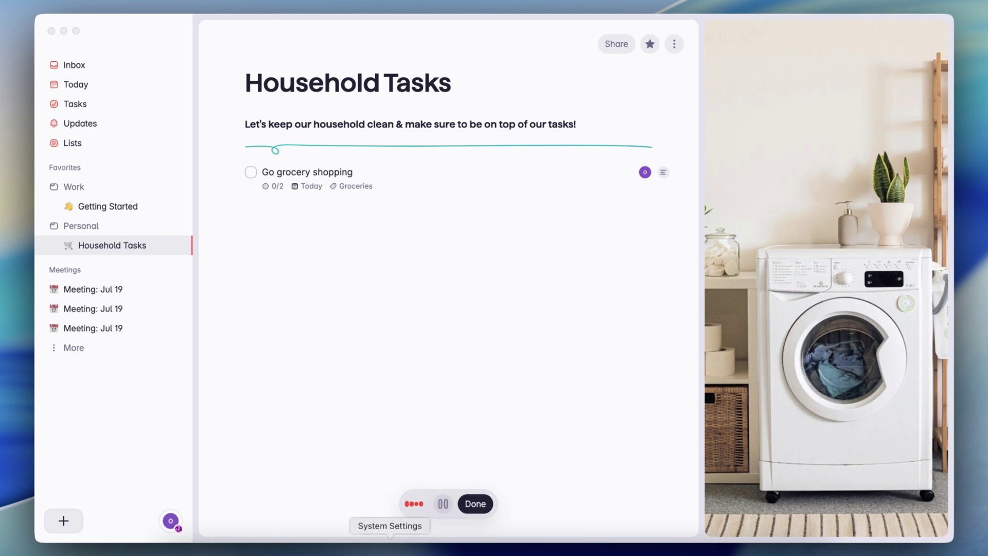
{"action": "left_click", "coordinate": [471, 505]}
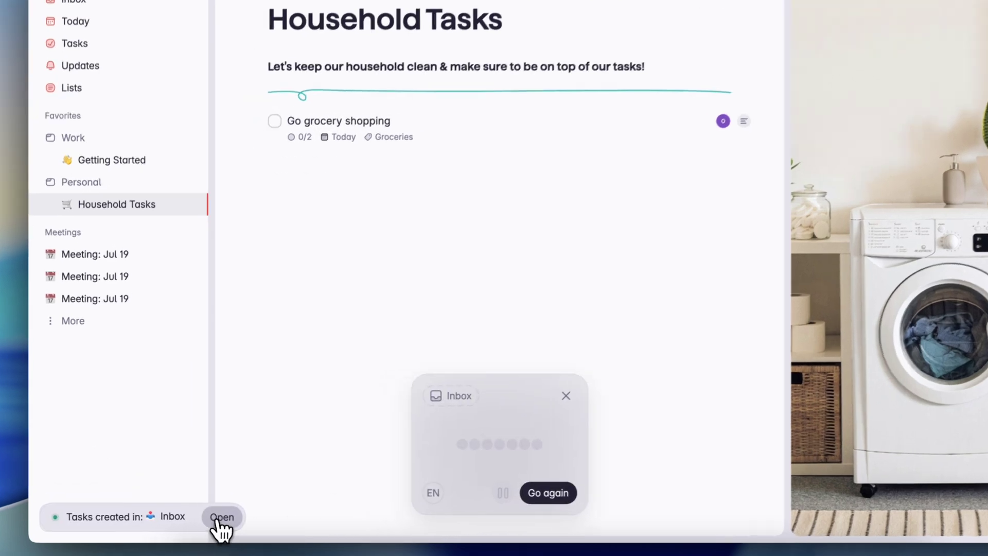
{"action": "left_click", "coordinate": [215, 521]}
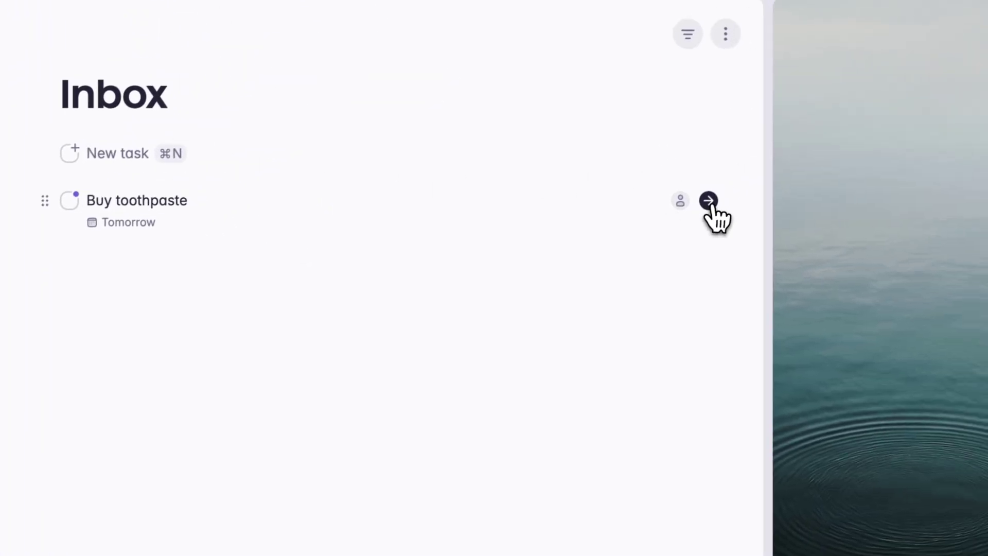
{"action": "left_click", "coordinate": [837, 135]}
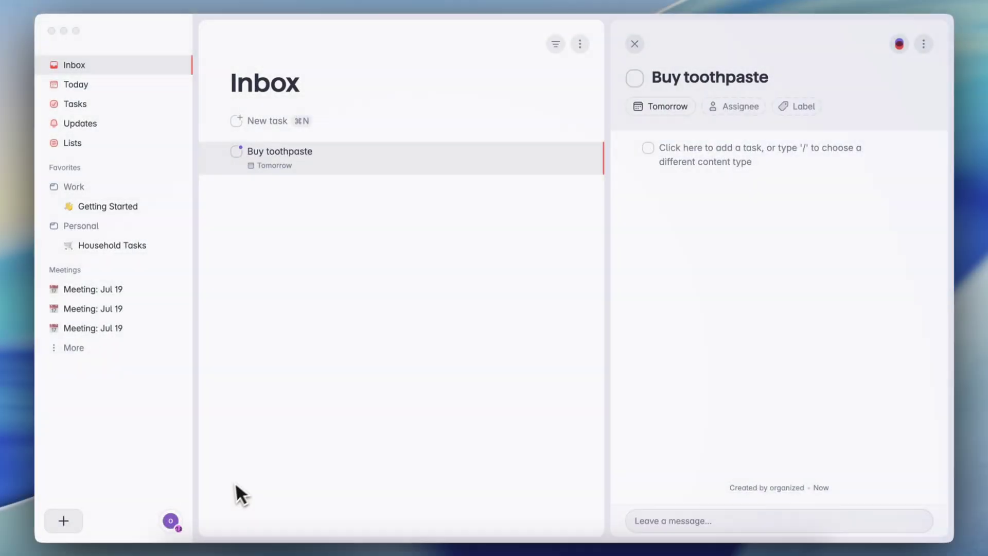
Switch to the New Team workspace and browse its Tasks, Members and Lists tabs.
{"action": "left_click", "coordinate": [169, 520]}
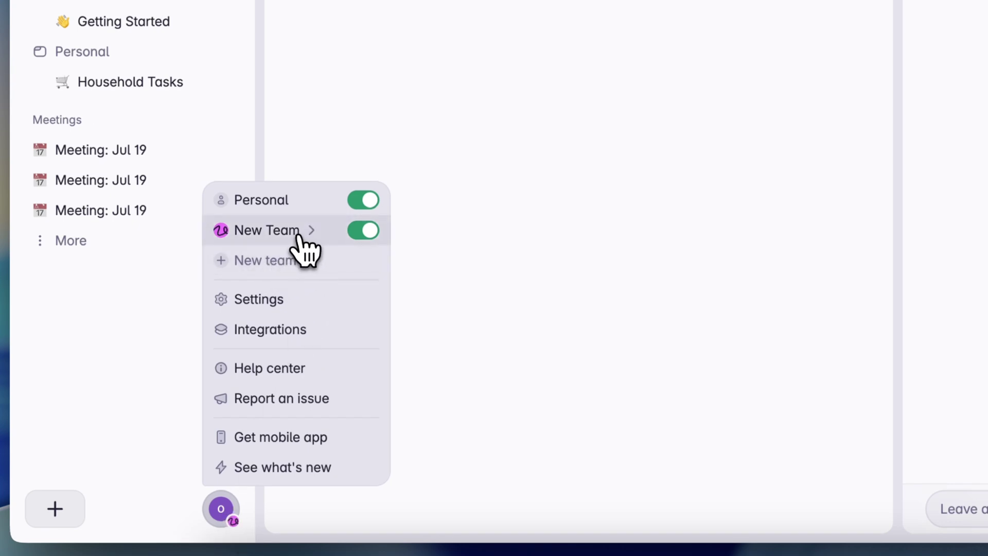
{"action": "left_click", "coordinate": [262, 233]}
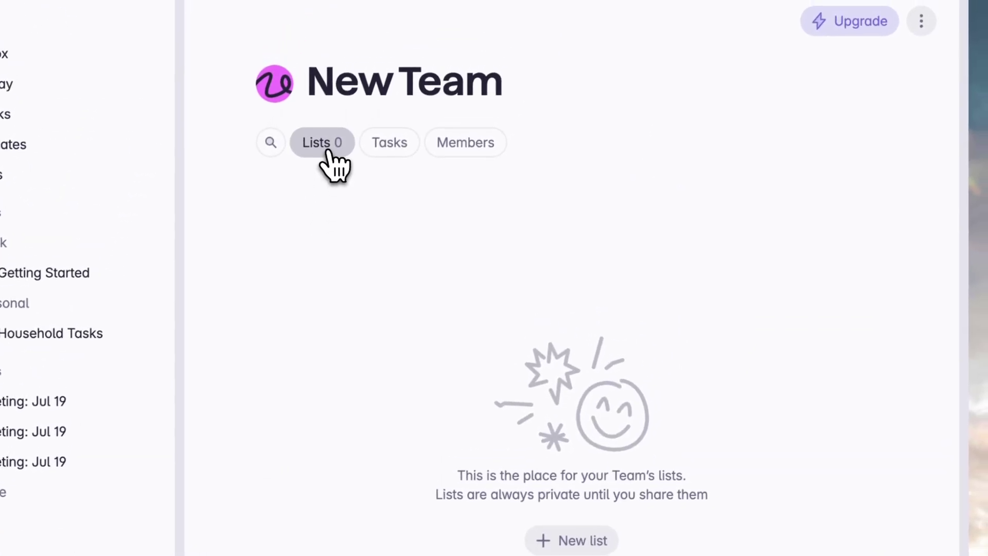
{"action": "left_click", "coordinate": [391, 148]}
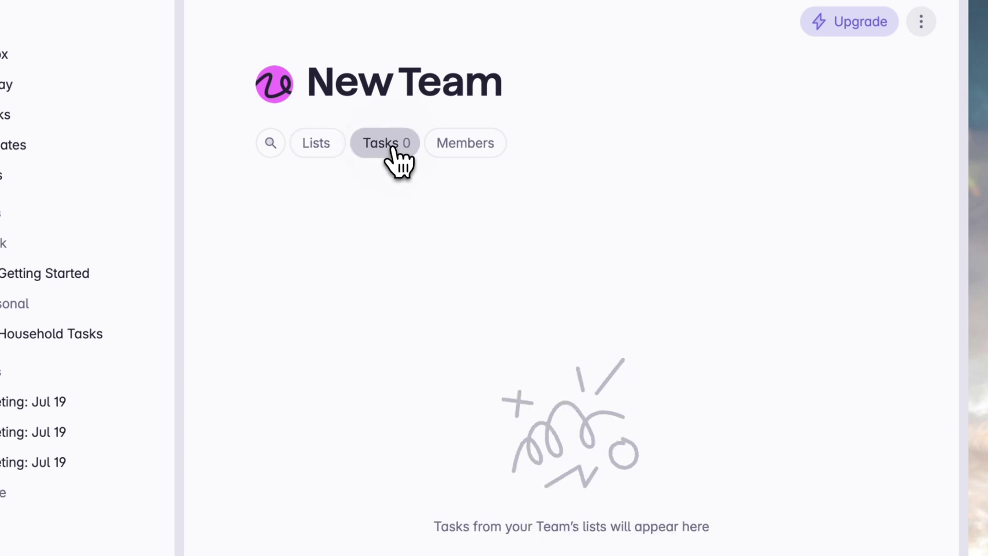
{"action": "left_click", "coordinate": [459, 147]}
{"action": "left_click", "coordinate": [325, 147]}
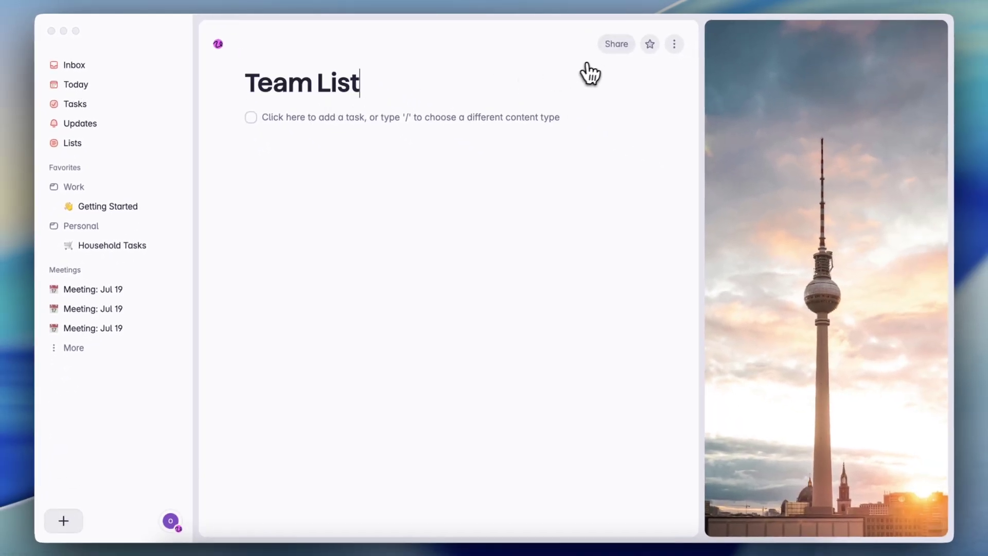
Add NEW TASK to Team List, then favorite and unfavorite Team List from the team overview.
{"action": "left_click", "coordinate": [383, 120]}
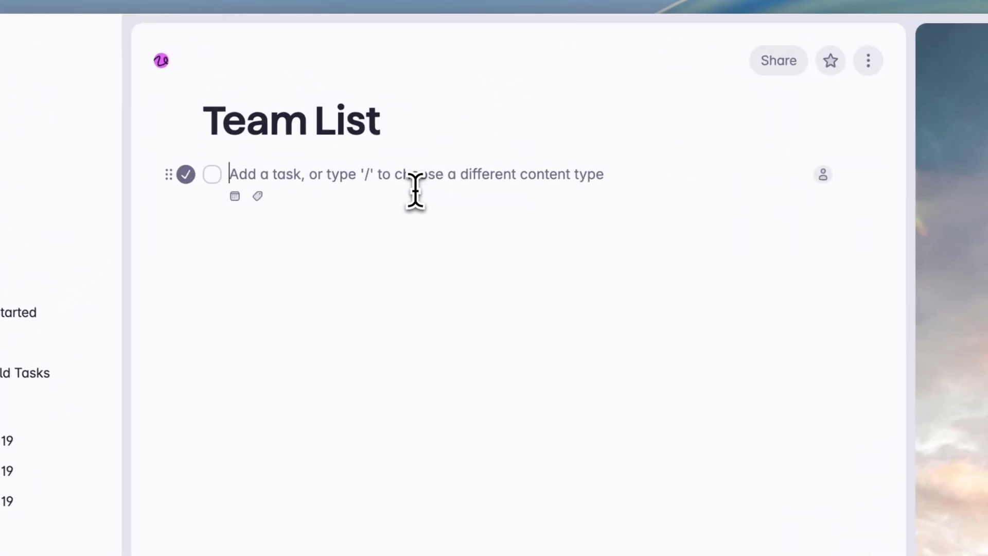
{"action": "type", "text": "NEW TASK"}
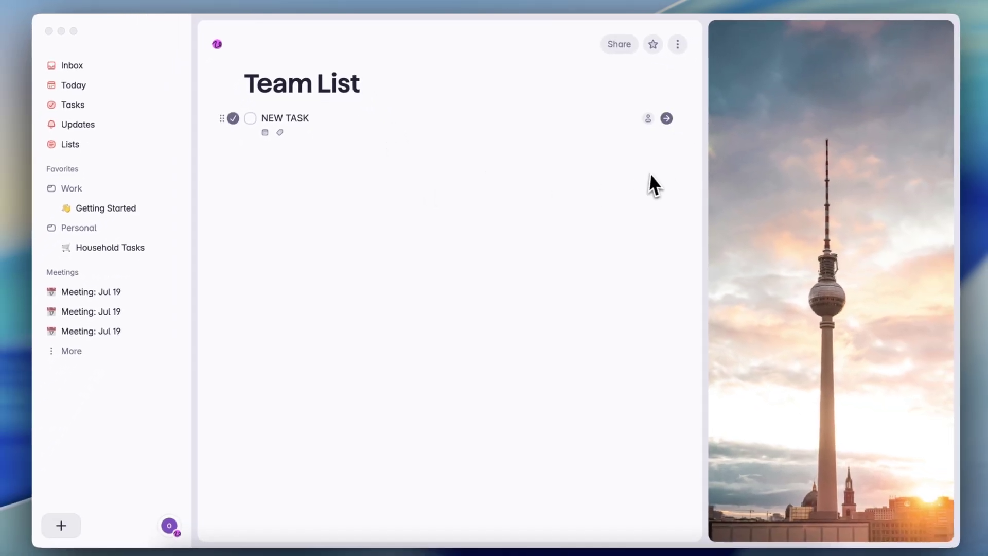
{"action": "key", "text": "Return"}
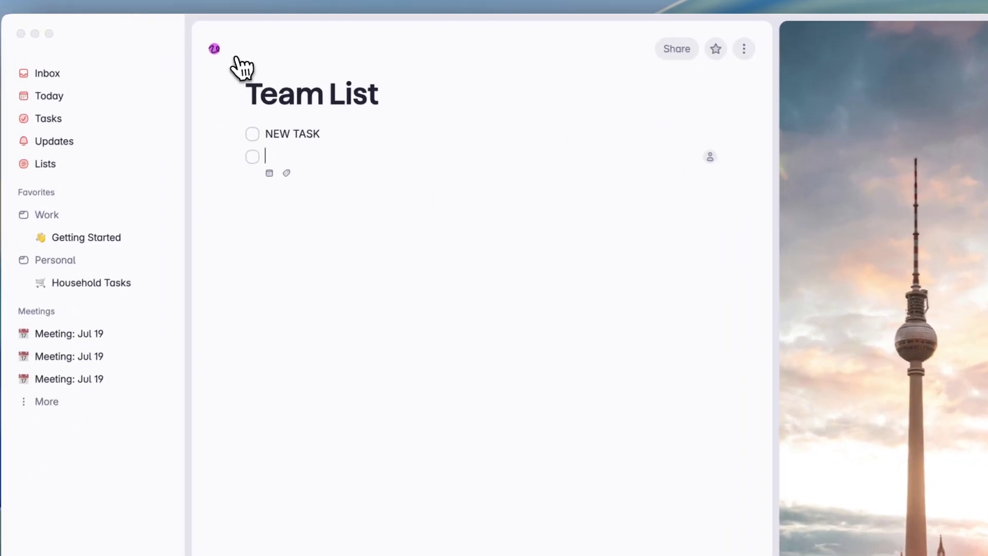
{"action": "left_click", "coordinate": [220, 45]}
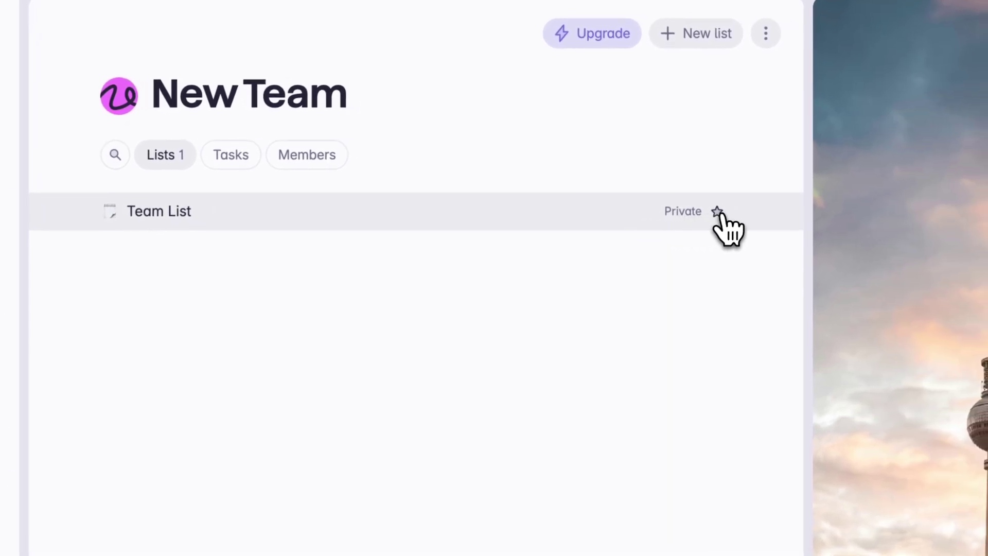
{"action": "left_click", "coordinate": [803, 227]}
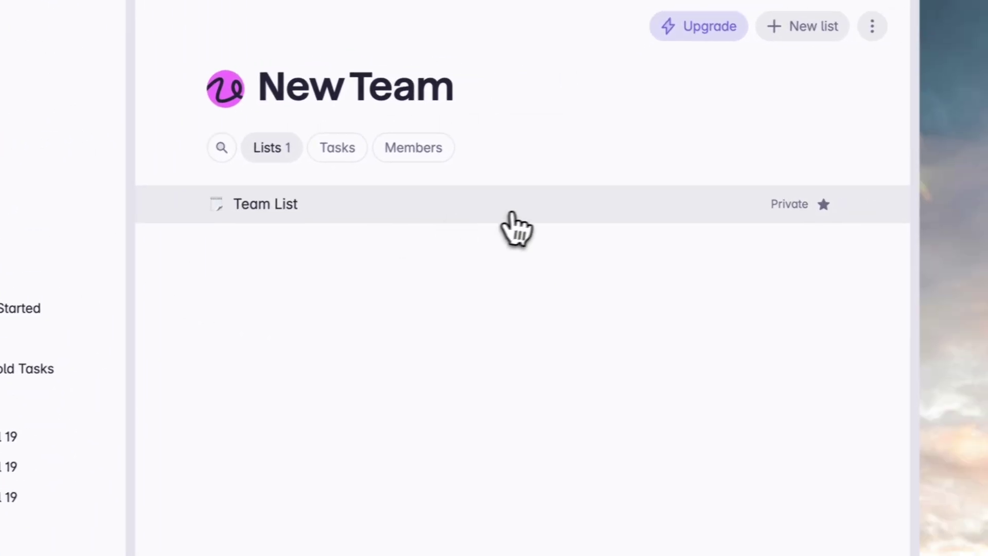
{"action": "left_click", "coordinate": [823, 203]}
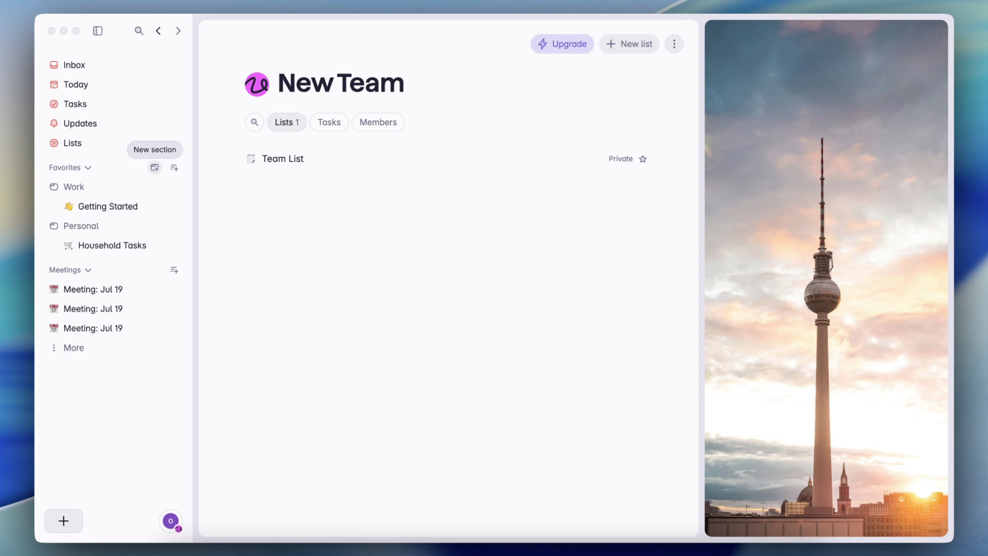
Open NEW TASK from the team's Tasks tab and start writing a message on it.
{"action": "left_click", "coordinate": [335, 125]}
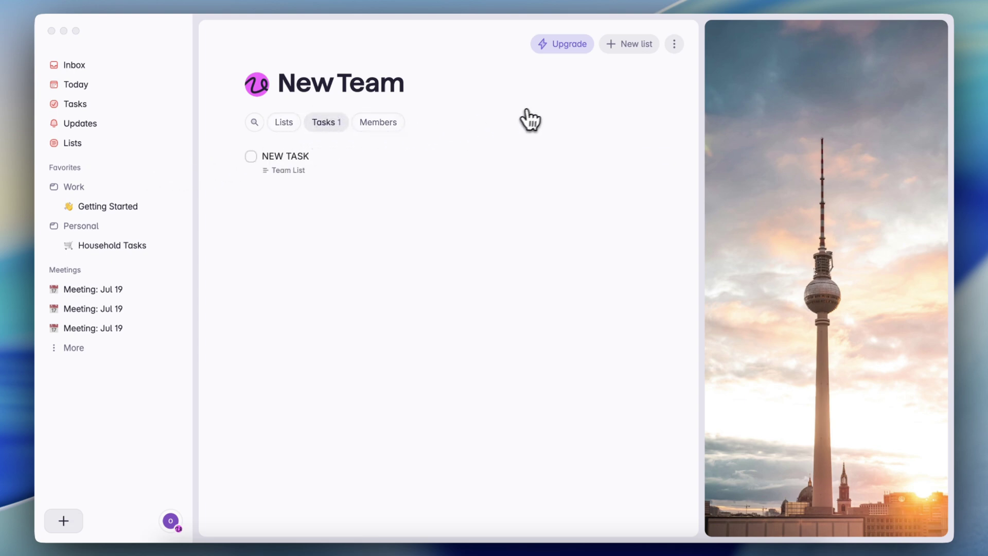
{"action": "left_click", "coordinate": [334, 169]}
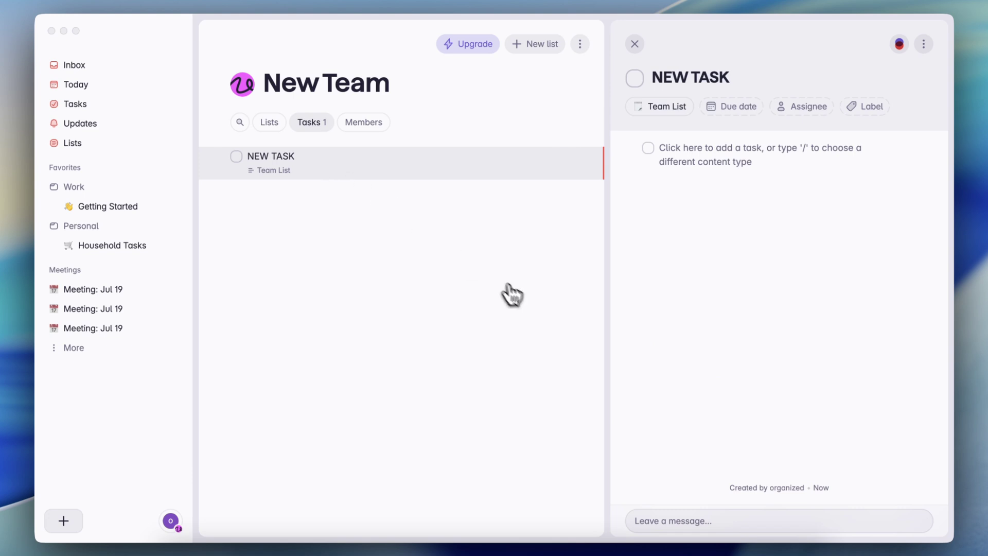
{"action": "left_click", "coordinate": [663, 516]}
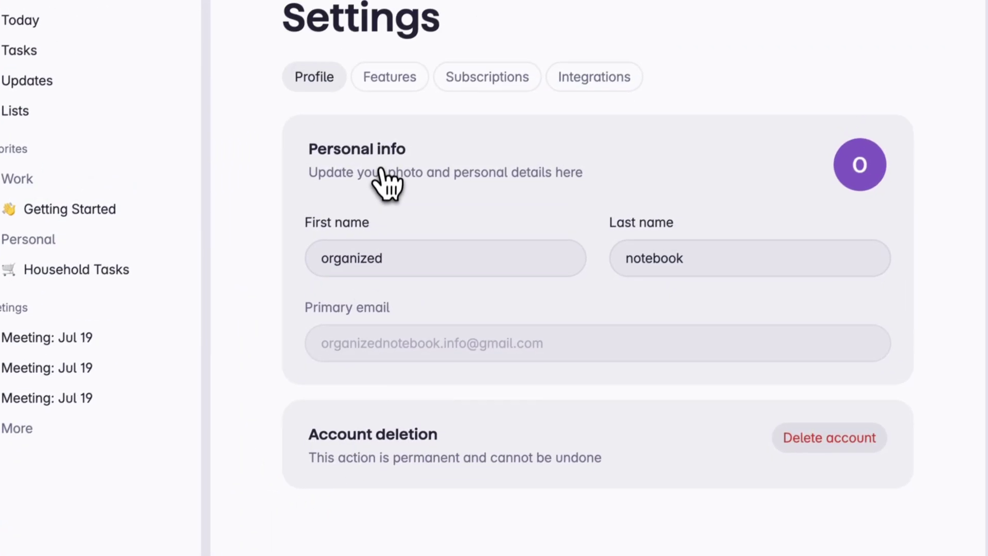
Cycle the active theme through Dark, Blackout and System preference, ending on Light.
{"action": "left_click", "coordinate": [444, 3]}
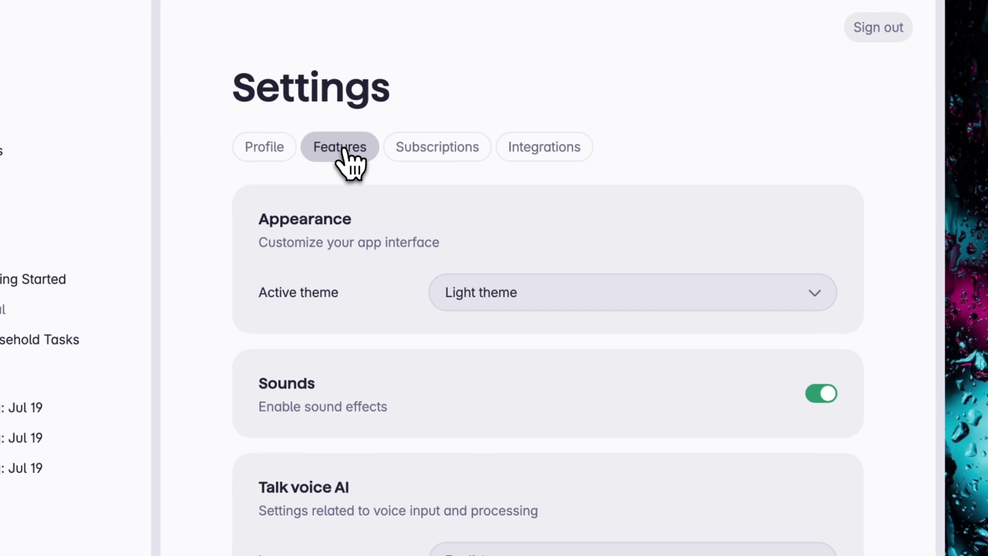
{"action": "left_click", "coordinate": [452, 294]}
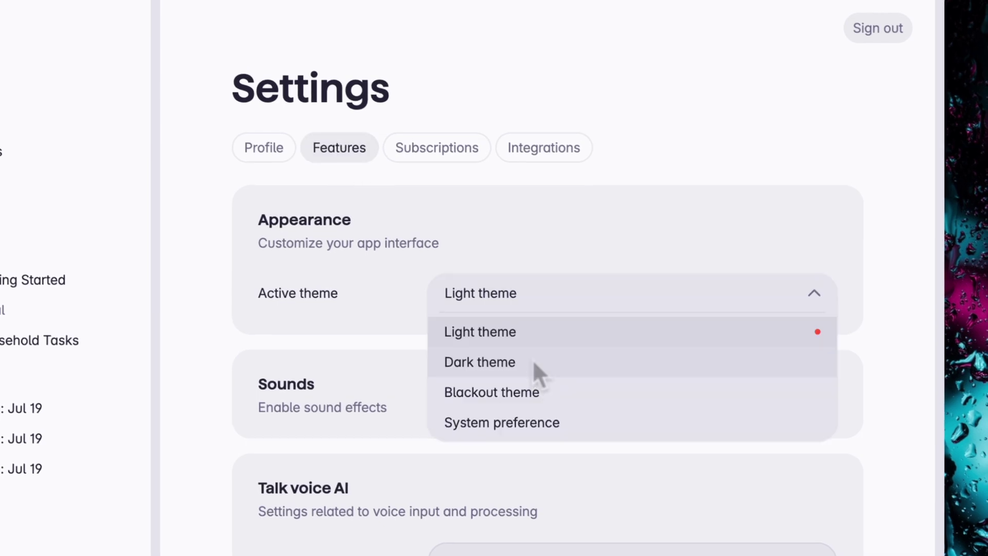
{"action": "left_click", "coordinate": [535, 366]}
{"action": "left_click", "coordinate": [537, 295]}
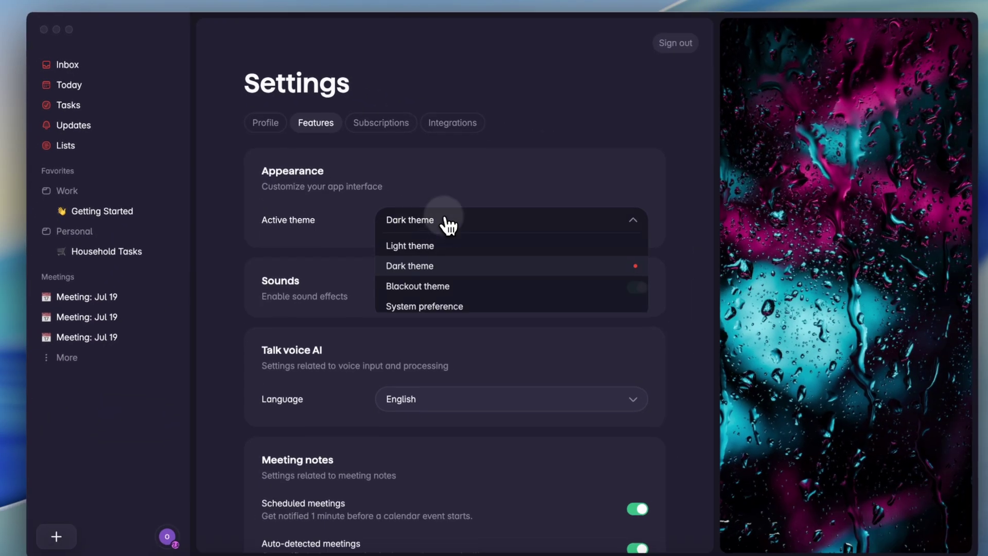
{"action": "left_click", "coordinate": [433, 286]}
{"action": "left_click", "coordinate": [440, 224]}
{"action": "left_click", "coordinate": [445, 308]}
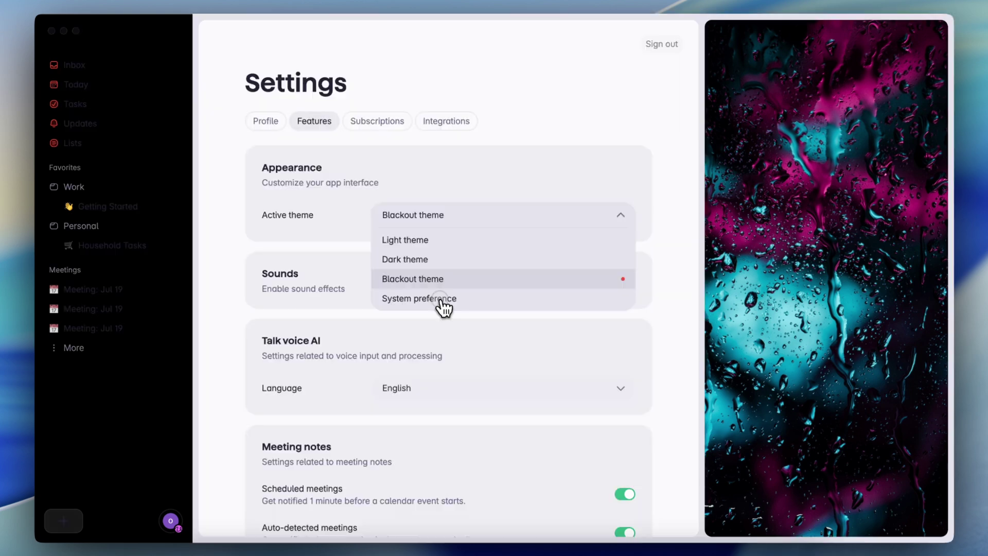
{"action": "left_click", "coordinate": [437, 222]}
{"action": "left_click", "coordinate": [436, 243]}
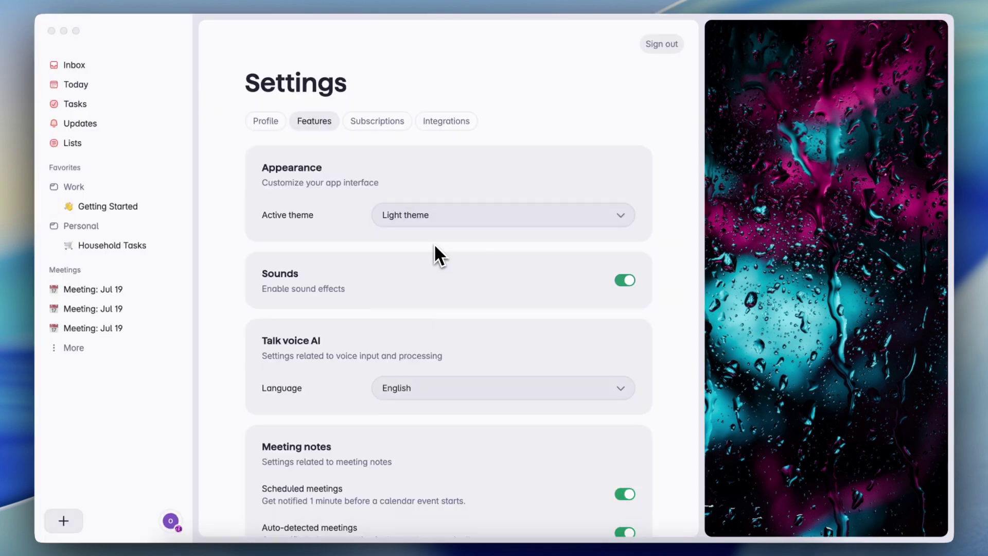
Display the Subscriptions settings with the Personal and New Team plans.
{"action": "scroll", "coordinate": [362, 258], "scroll_direction": "down", "scroll_amount": 2}
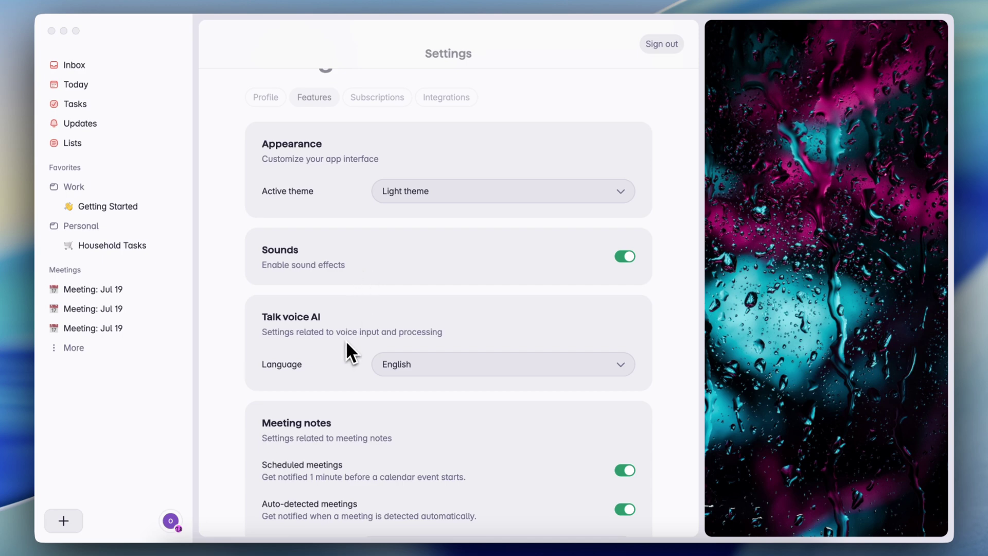
{"action": "scroll", "coordinate": [346, 342], "scroll_direction": "down", "scroll_amount": 5}
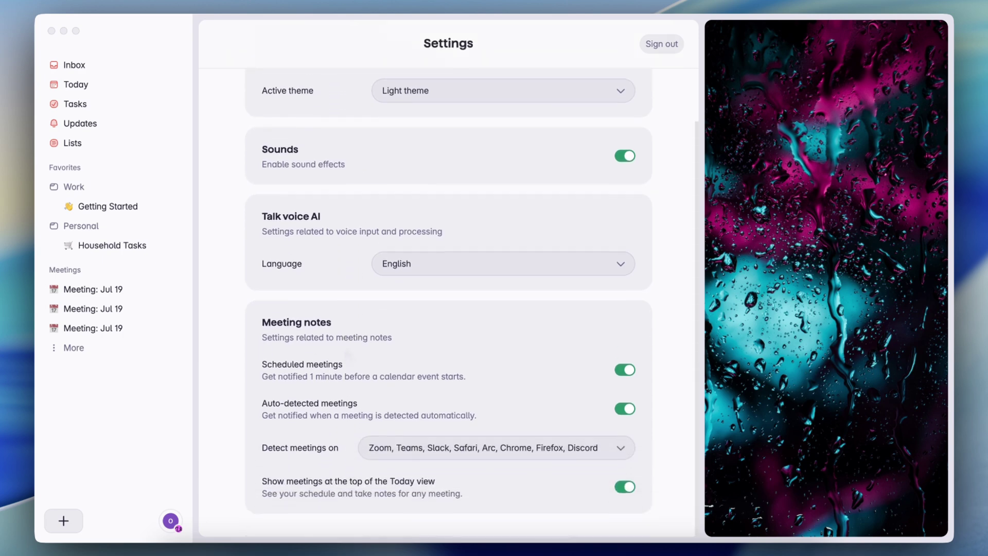
{"action": "scroll", "coordinate": [360, 271], "scroll_direction": "up", "scroll_amount": 10}
{"action": "left_click", "coordinate": [385, 123]}
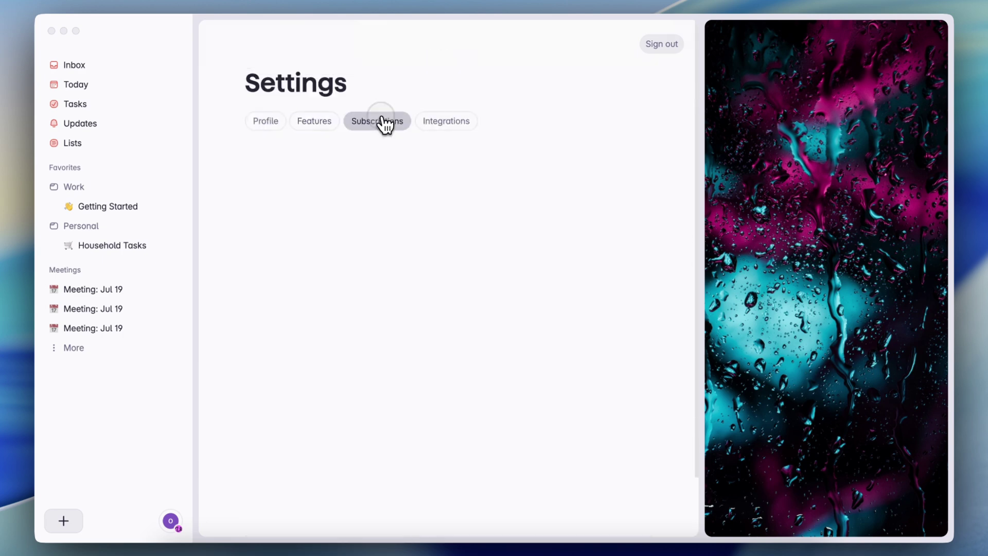
Show the Integrations settings and browse Gmail, Google Calendar, Microsoft To Do and Slack.
{"action": "left_click", "coordinate": [446, 125]}
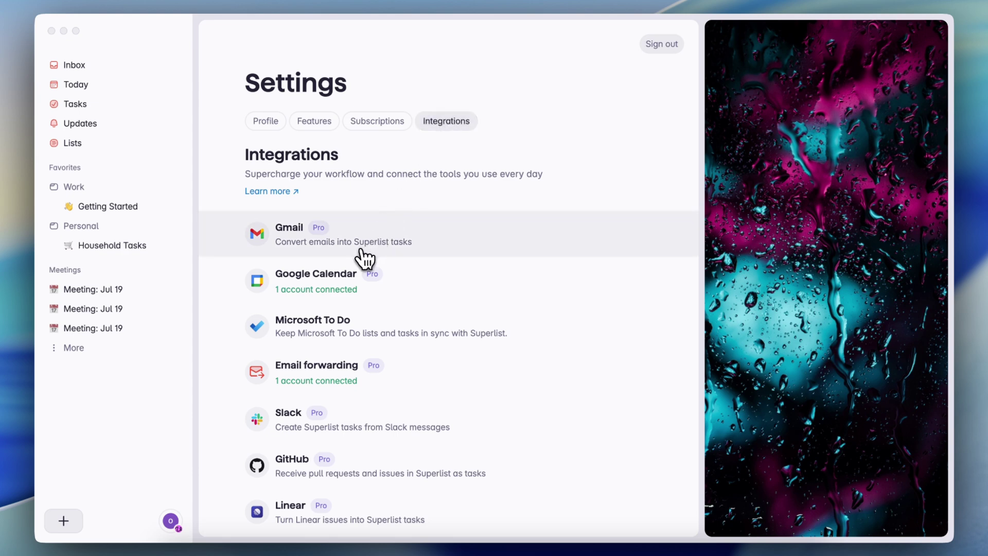
{"action": "scroll", "coordinate": [364, 257], "scroll_direction": "down", "scroll_amount": 1}
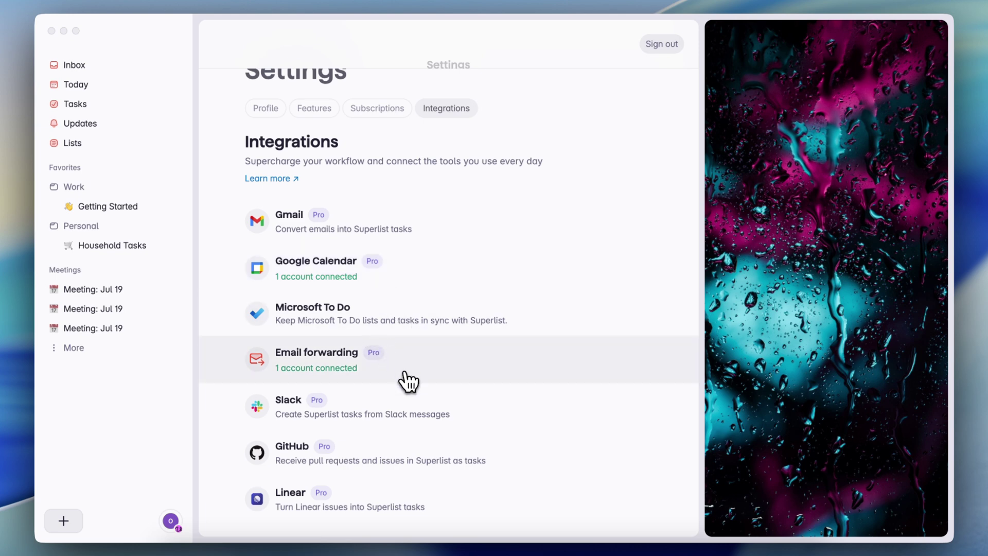
{"action": "scroll", "coordinate": [407, 384], "scroll_direction": "down", "scroll_amount": 1}
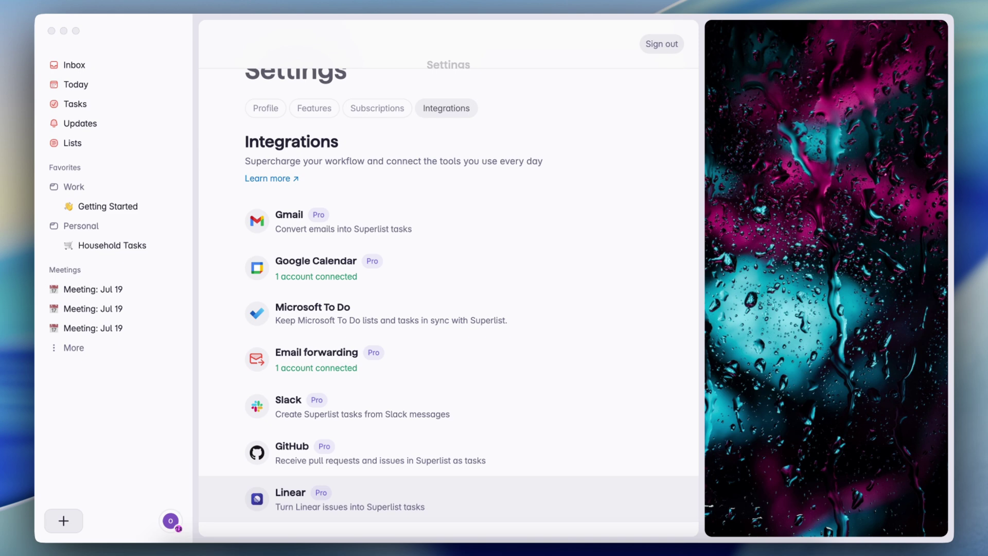
{"action": "scroll", "coordinate": [396, 360], "scroll_direction": "up", "scroll_amount": 1}
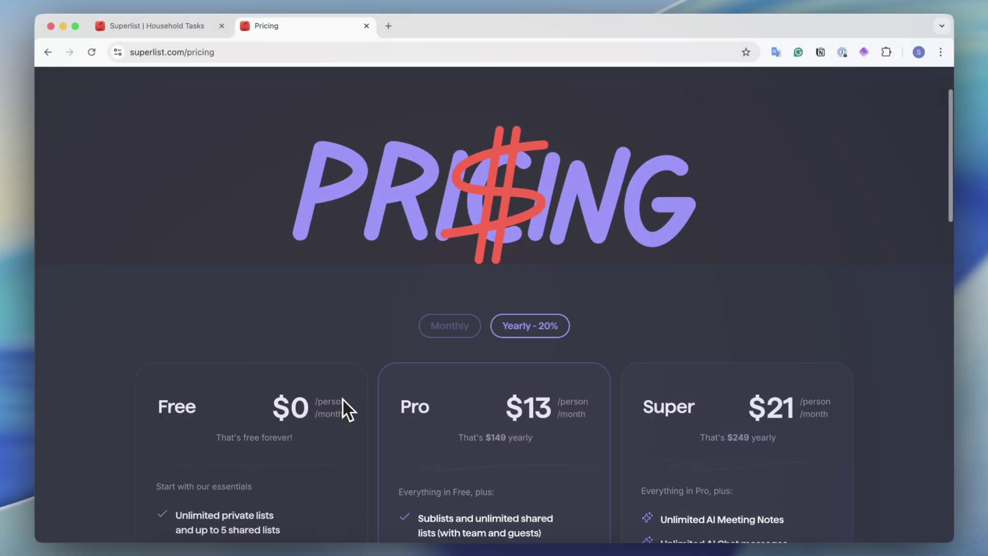
Scroll the pricing page to compare the Free $0, Pro $13 and Super $21 plans.
{"action": "scroll", "coordinate": [342, 400], "scroll_direction": "down", "scroll_amount": 5}
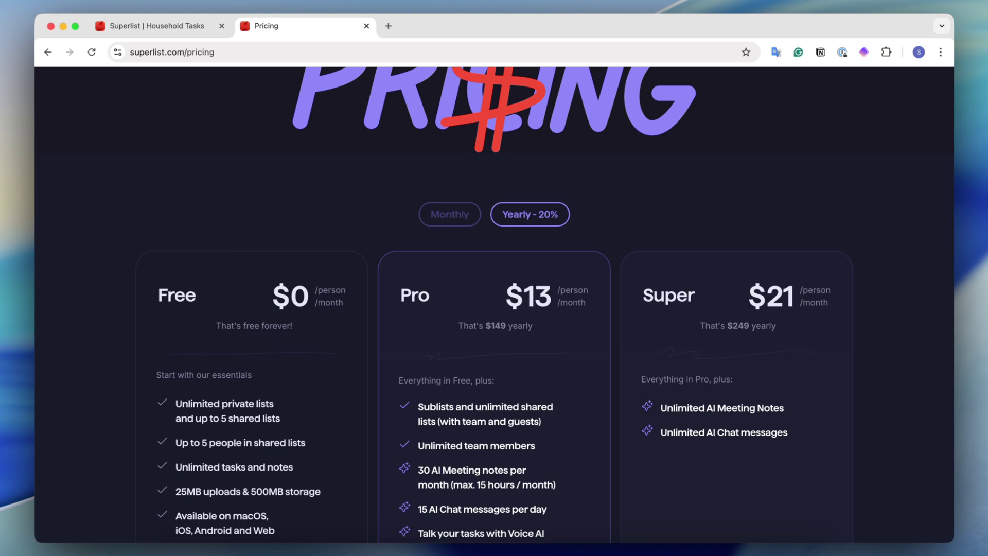
{"action": "scroll", "coordinate": [494, 303], "scroll_direction": "down", "scroll_amount": 3}
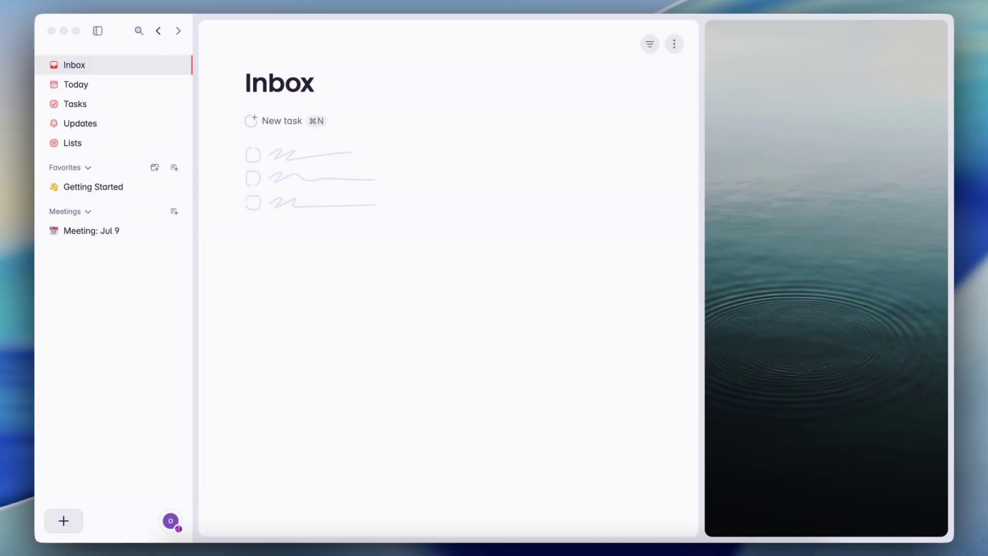
Show the create menu offering New task, New list, Talk mode and New meeting note.
{"action": "left_click", "coordinate": [63, 520]}
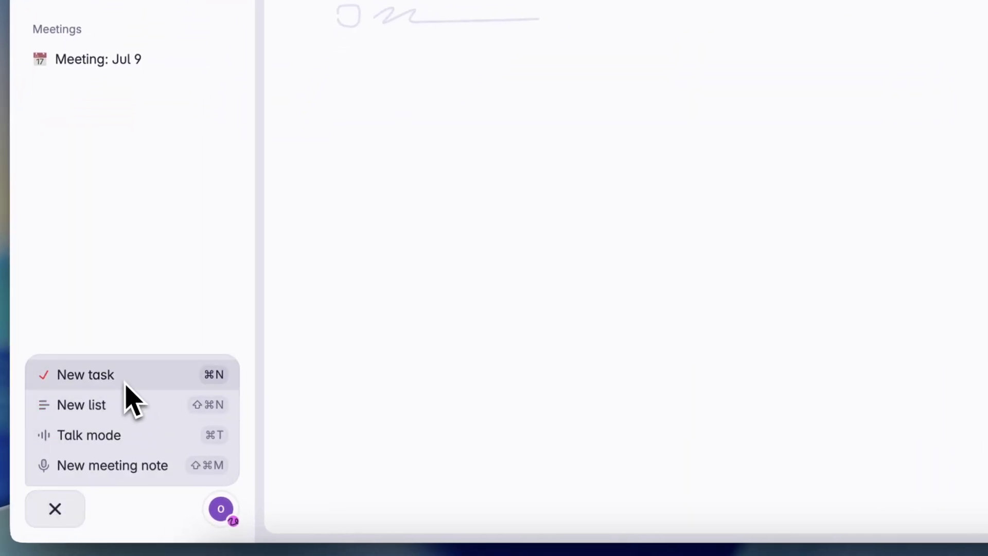